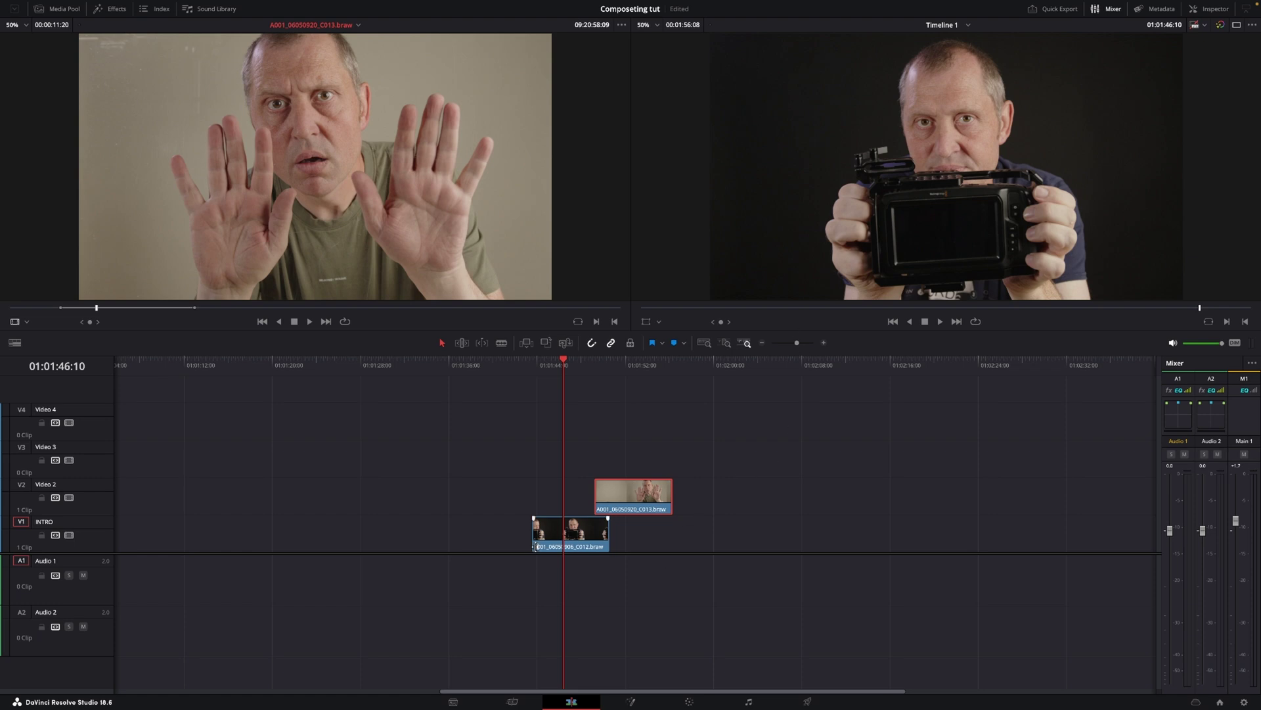
# - Slide the C013 hands clip on Video 2 left so it starts with the C012 clip
pyautogui.moveTo(396, 207)
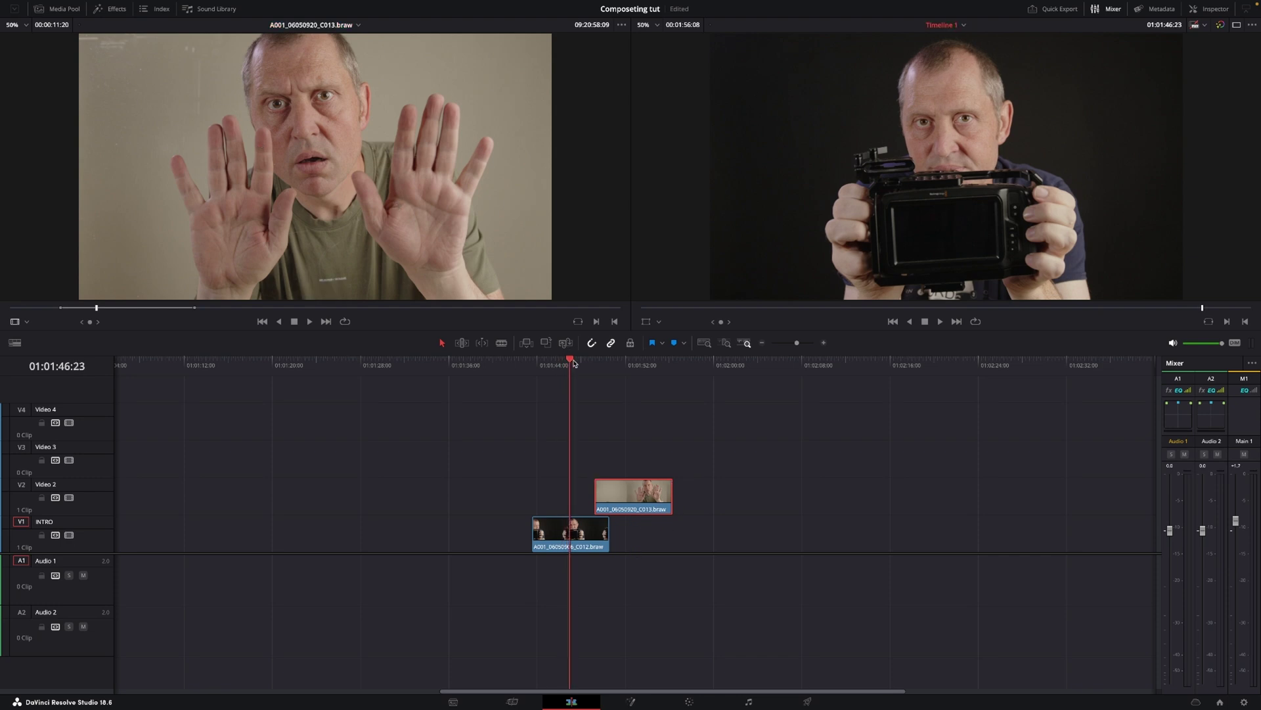
pyautogui.moveTo(590, 365); pyautogui.dragTo(532, 366)
pyautogui.moveTo(637, 494); pyautogui.dragTo(581, 495)
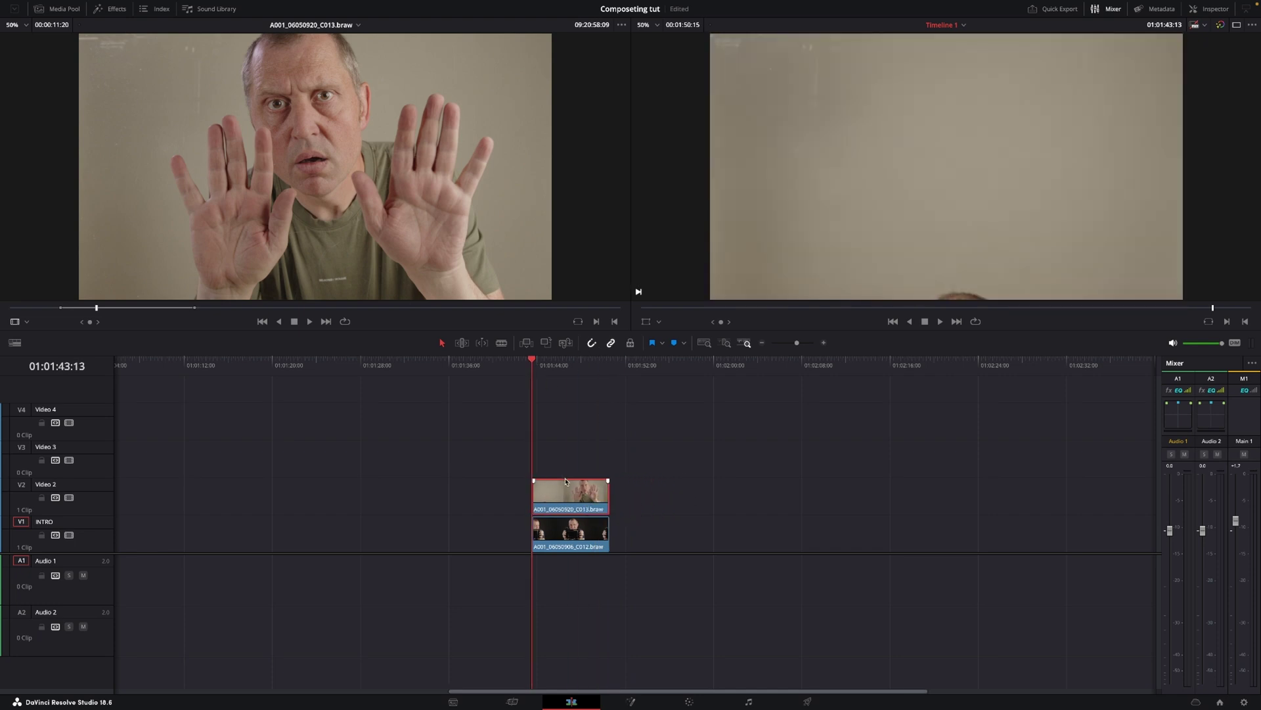
# - Apply the Video Camera effect (searched as 'vid') to the hands clip and preview it
pyautogui.click(115, 9)
pyautogui.click(32, 132)
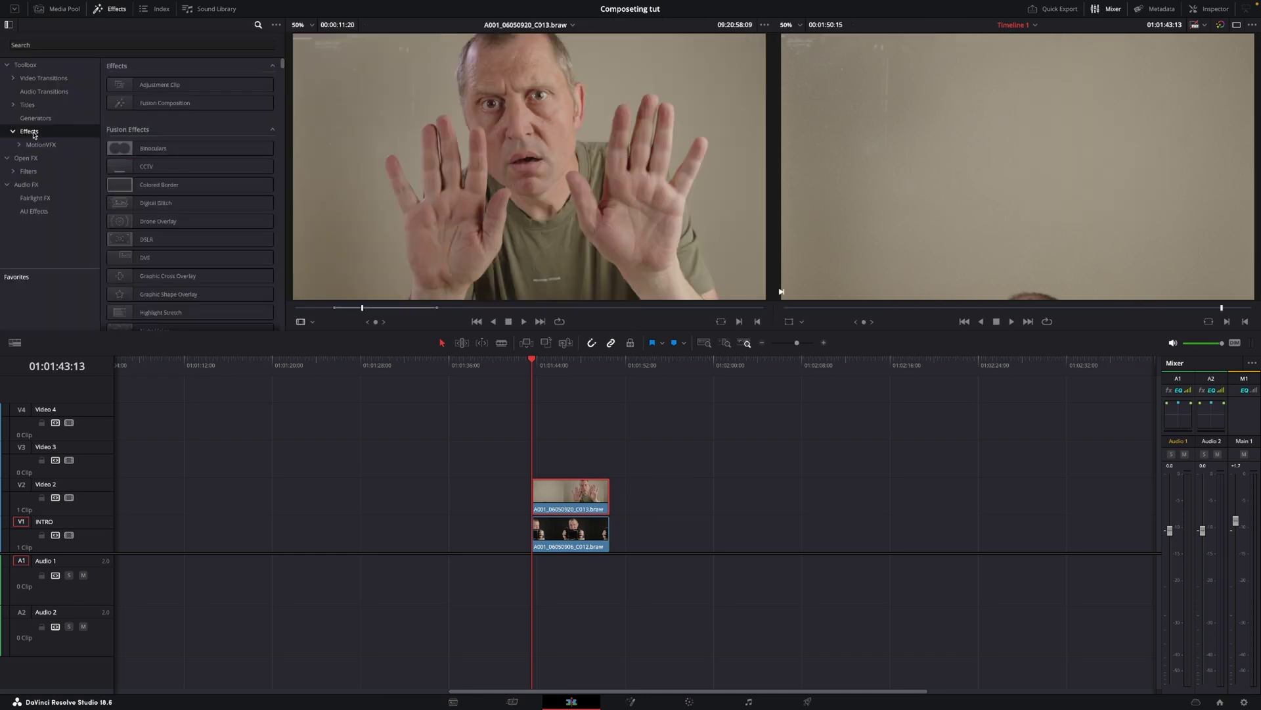
pyautogui.click(92, 44)
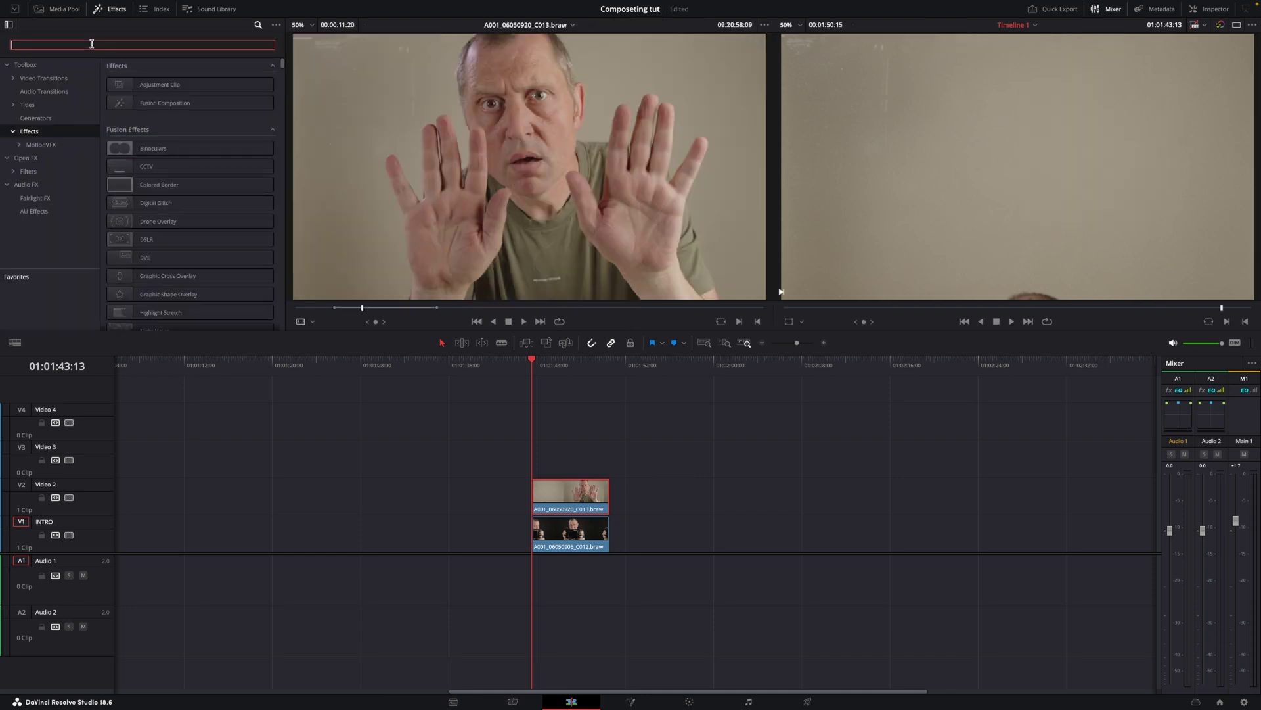
pyautogui.write('video')
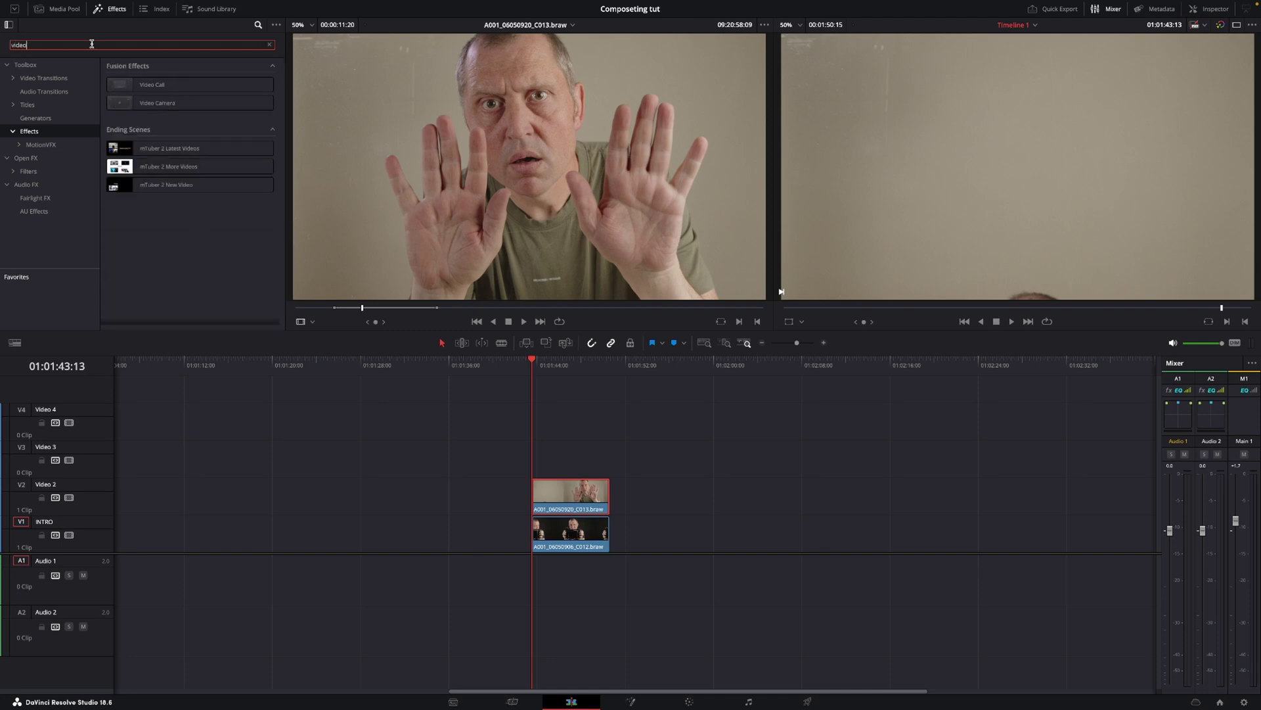
pyautogui.doubleClick(181, 104)
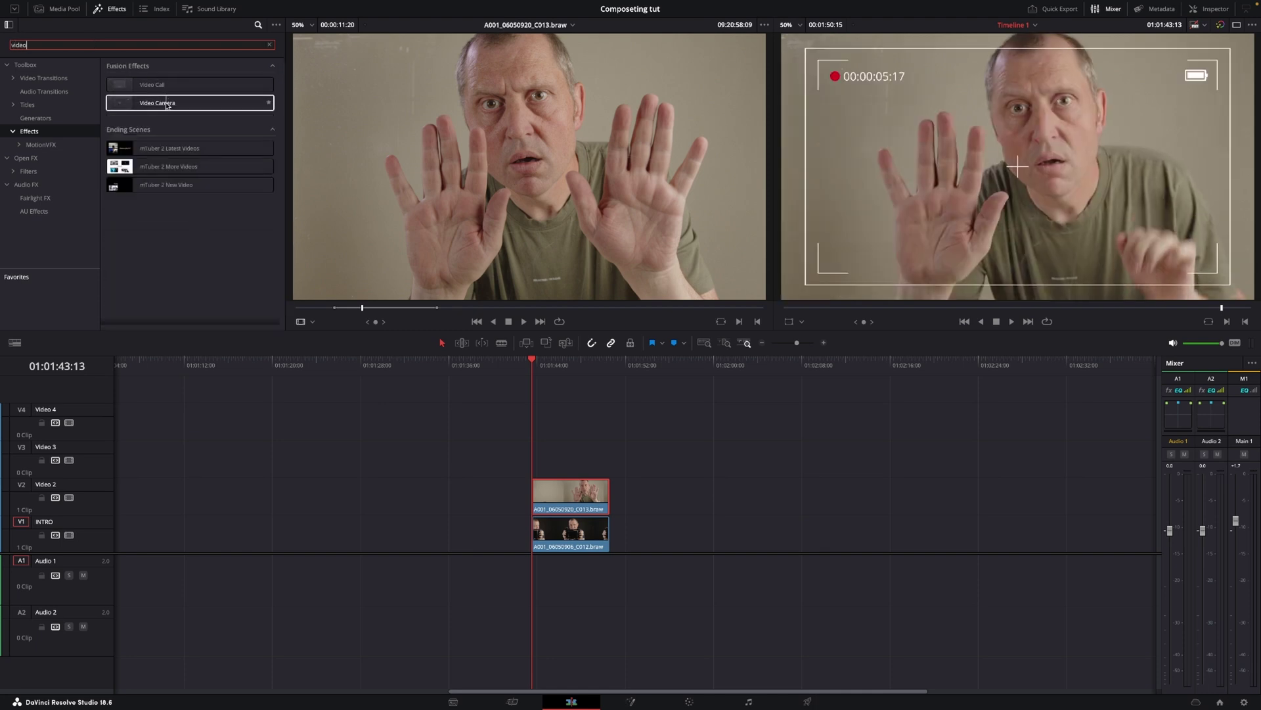
pyautogui.moveTo(180, 103); pyautogui.dragTo(590, 516)
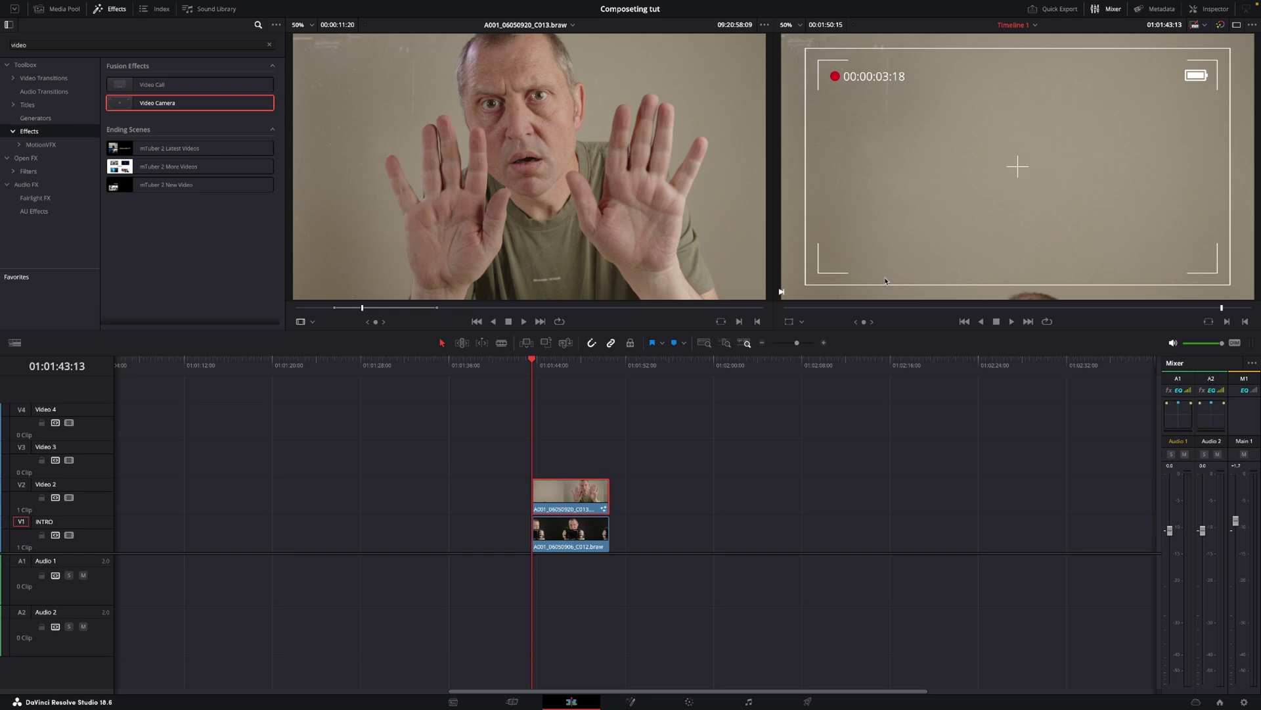
pyautogui.press('space')
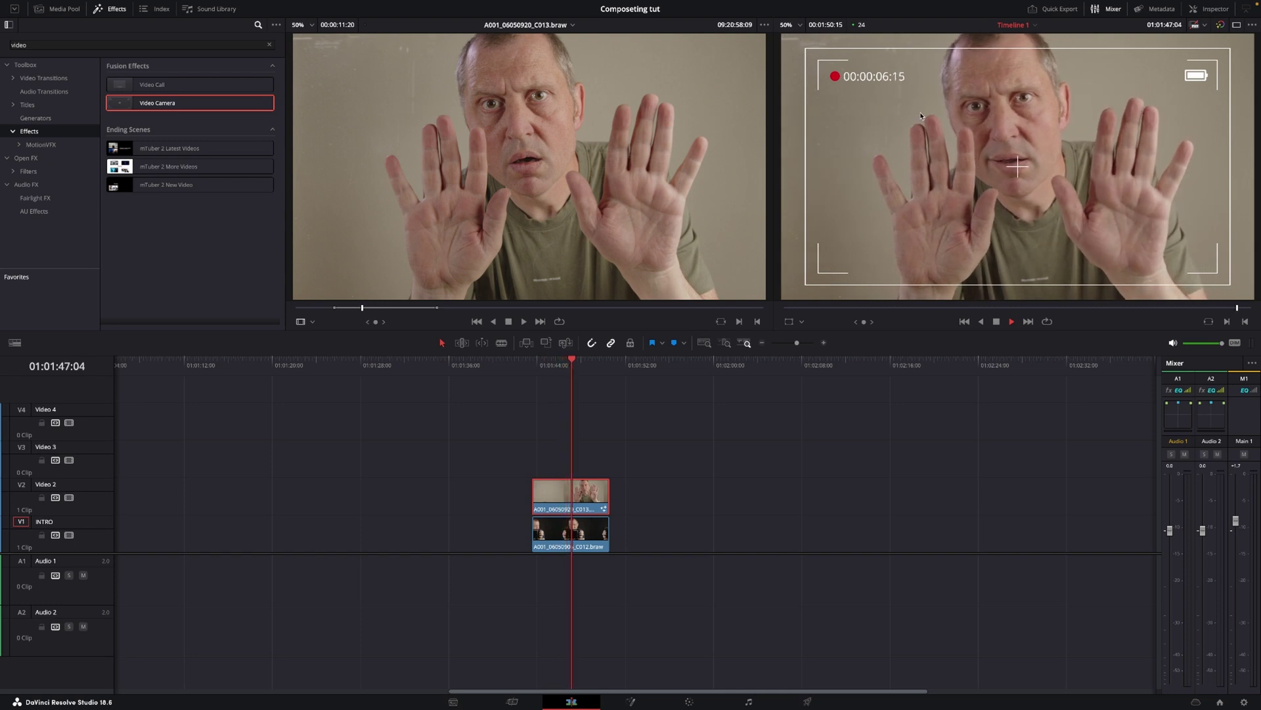
pyautogui.press('space')
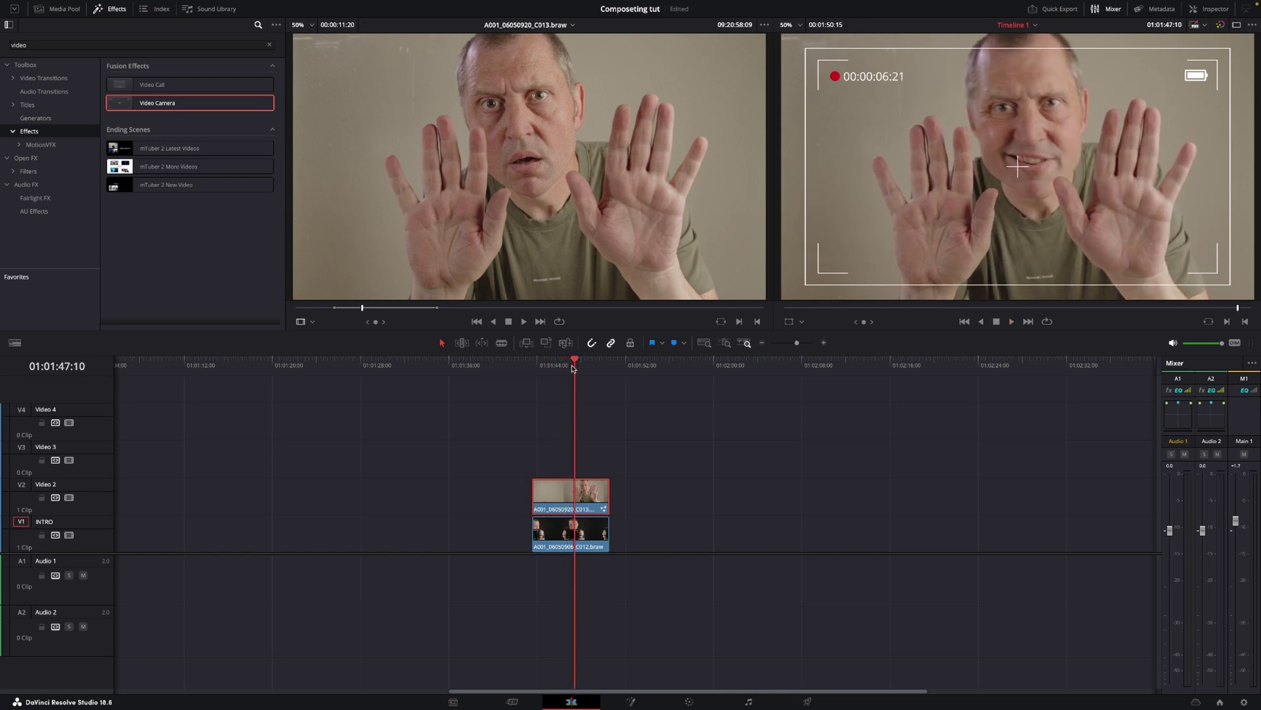
# - Select both stacked clips and combine them into a new Fusion clip
pyautogui.moveTo(573, 367); pyautogui.dragTo(532, 366)
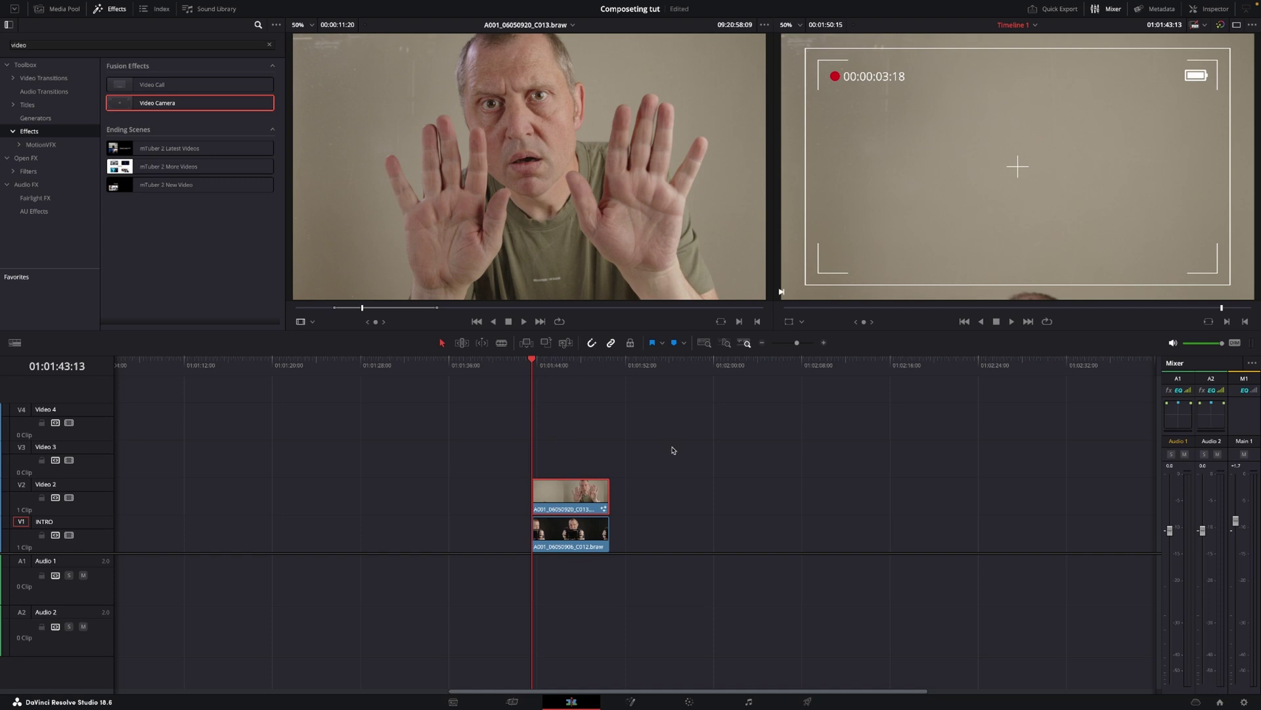
pyautogui.moveTo(640, 446); pyautogui.dragTo(585, 546)
pyautogui.rightClick(581, 498)
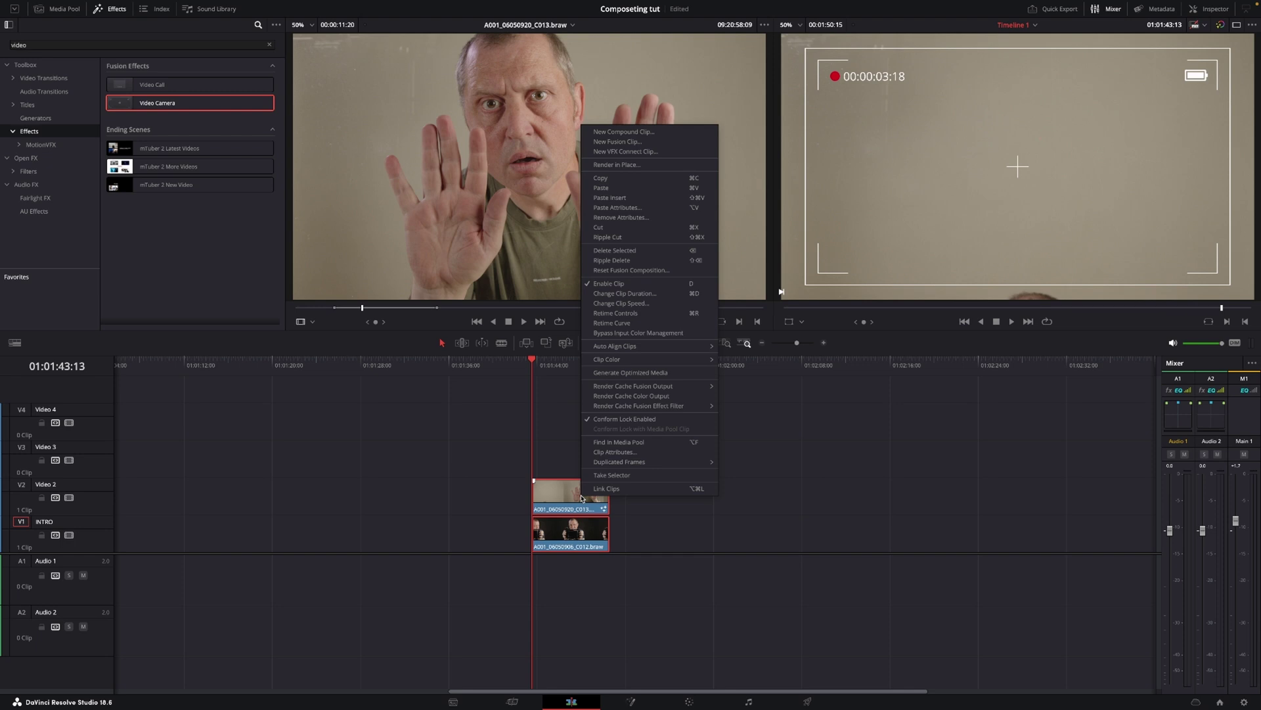
pyautogui.click(613, 142)
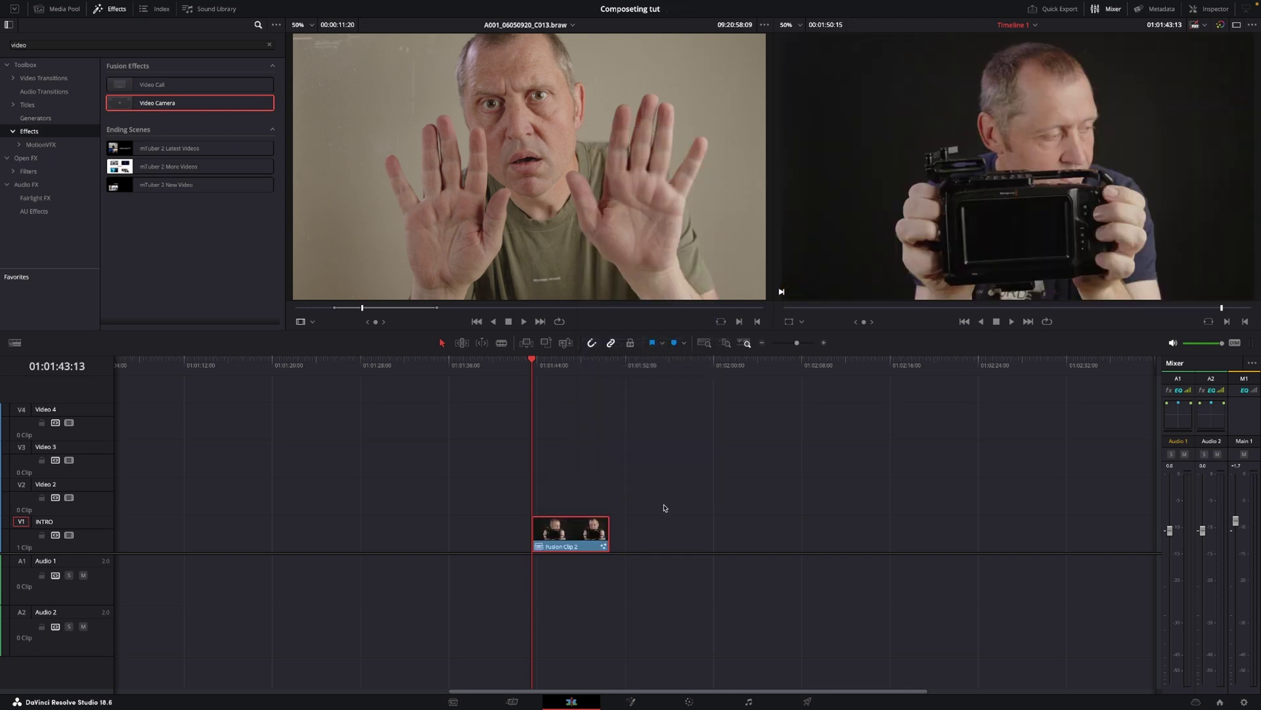
# - Open the clip on the Fusion page, spread out its nodes and view MediaIn1
pyautogui.click(633, 701)
pyautogui.moveTo(488, 580); pyautogui.dragTo(765, 570)
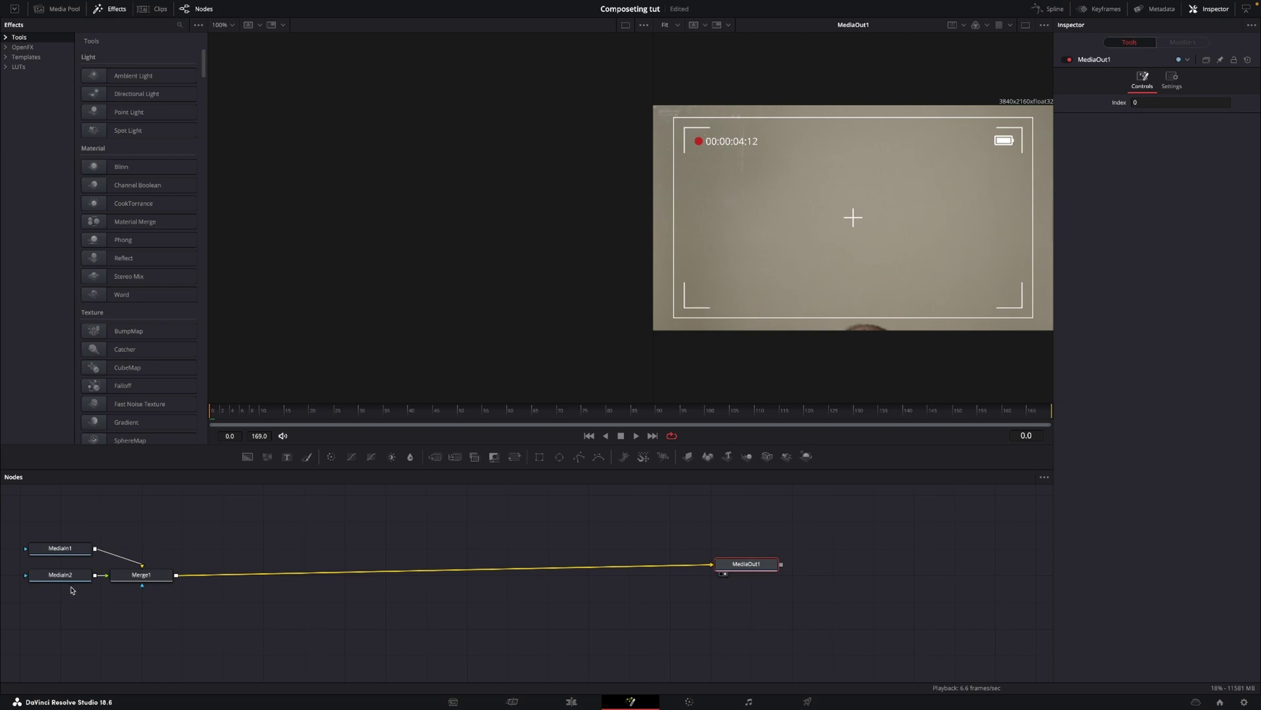
pyautogui.moveTo(135, 578); pyautogui.dragTo(375, 579)
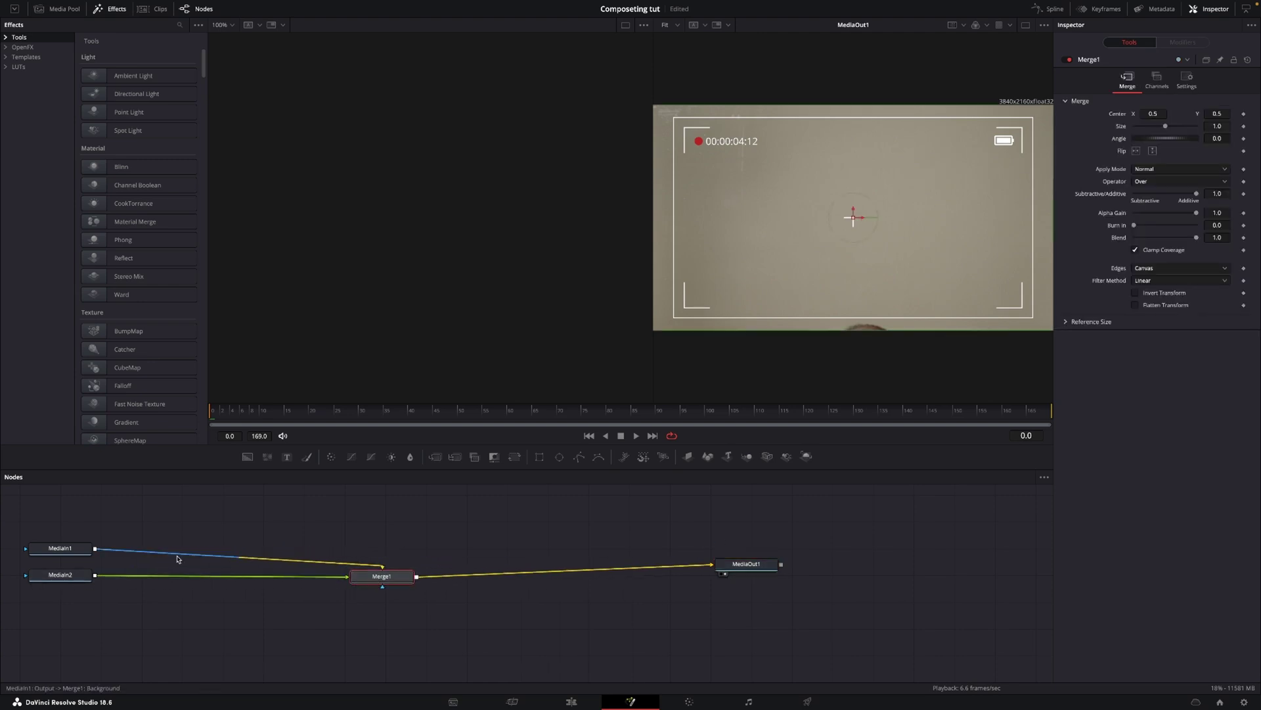
pyautogui.moveTo(59, 548); pyautogui.dragTo(339, 517)
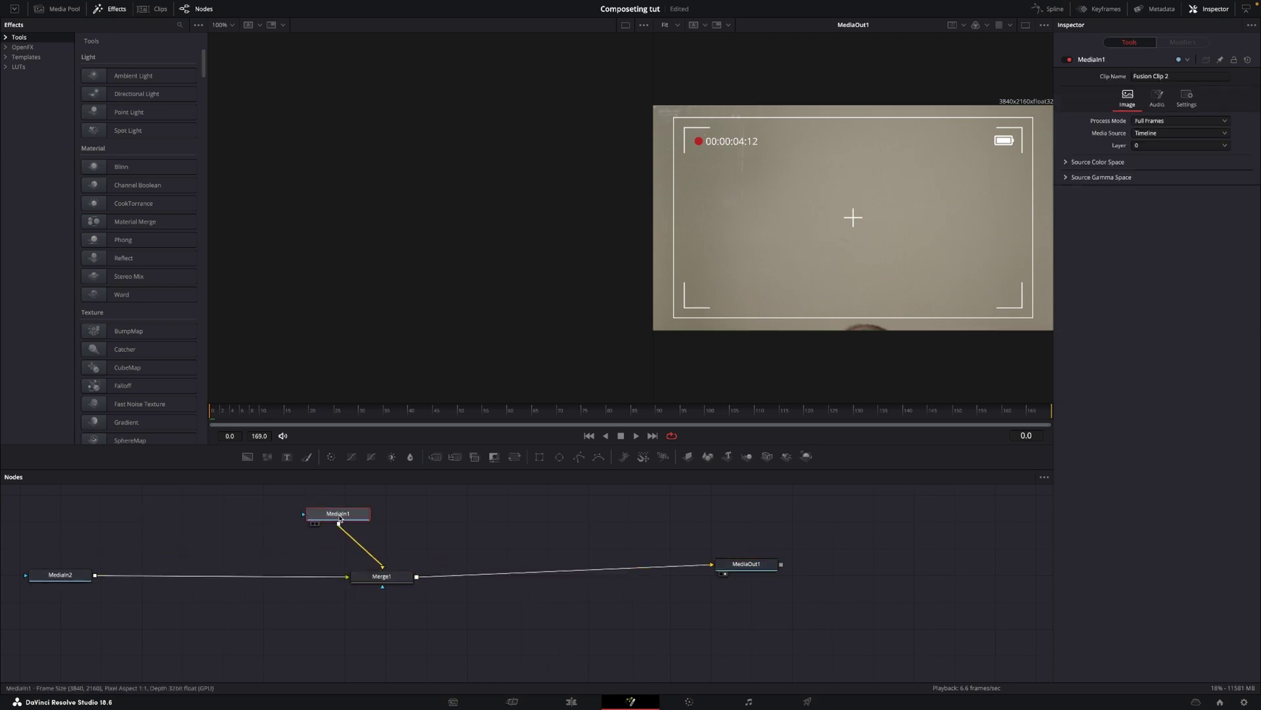
pyautogui.press('1')
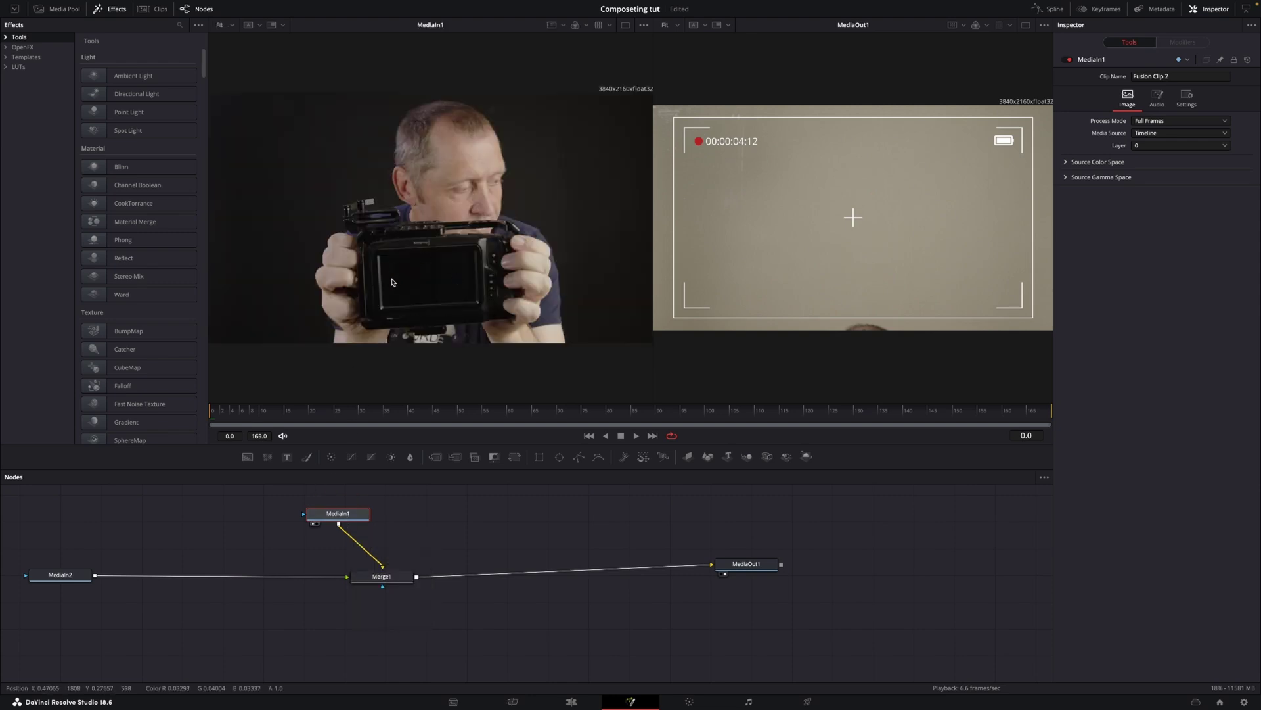
# - Rewire MediaIn1 into Merge1's background, leaving MediaIn2 unconnected, and search for Planar Tracker
pyautogui.moveTo(381, 564); pyautogui.dragTo(134, 603)
pyautogui.moveTo(59, 575); pyautogui.dragTo(450, 515)
pyautogui.moveTo(347, 513); pyautogui.dragTo(230, 571)
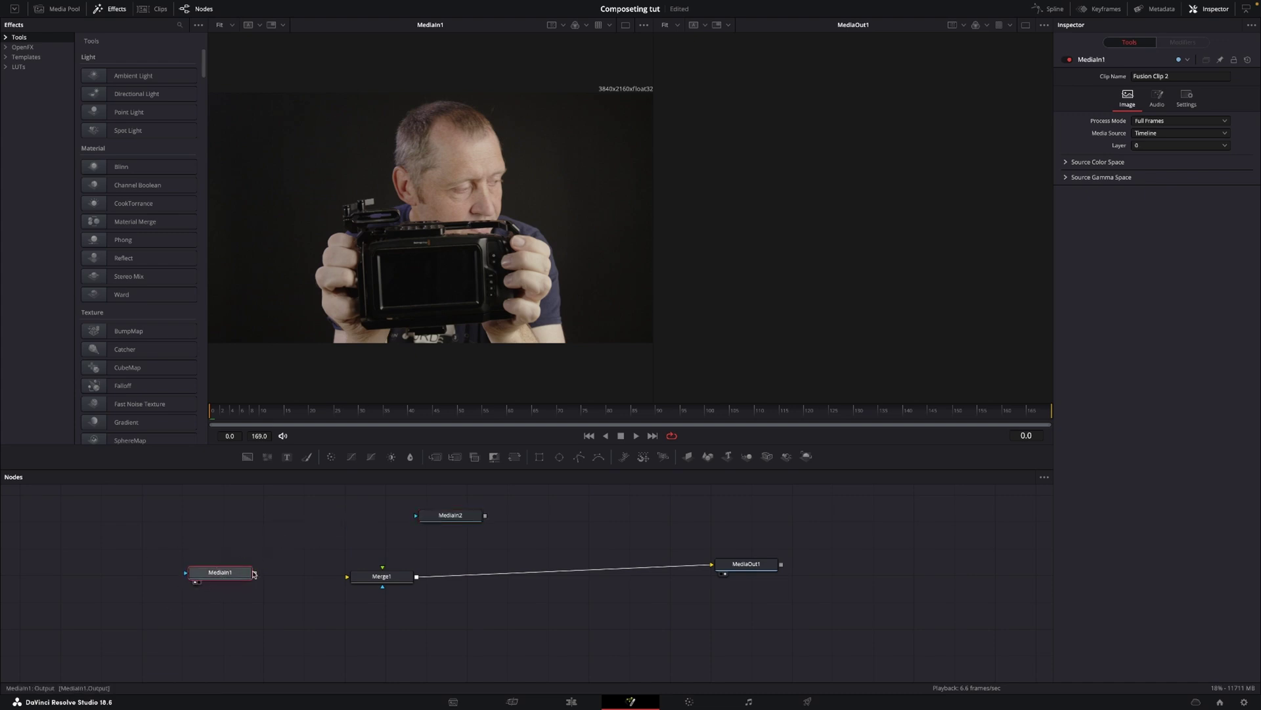
pyautogui.moveTo(256, 574); pyautogui.dragTo(352, 575)
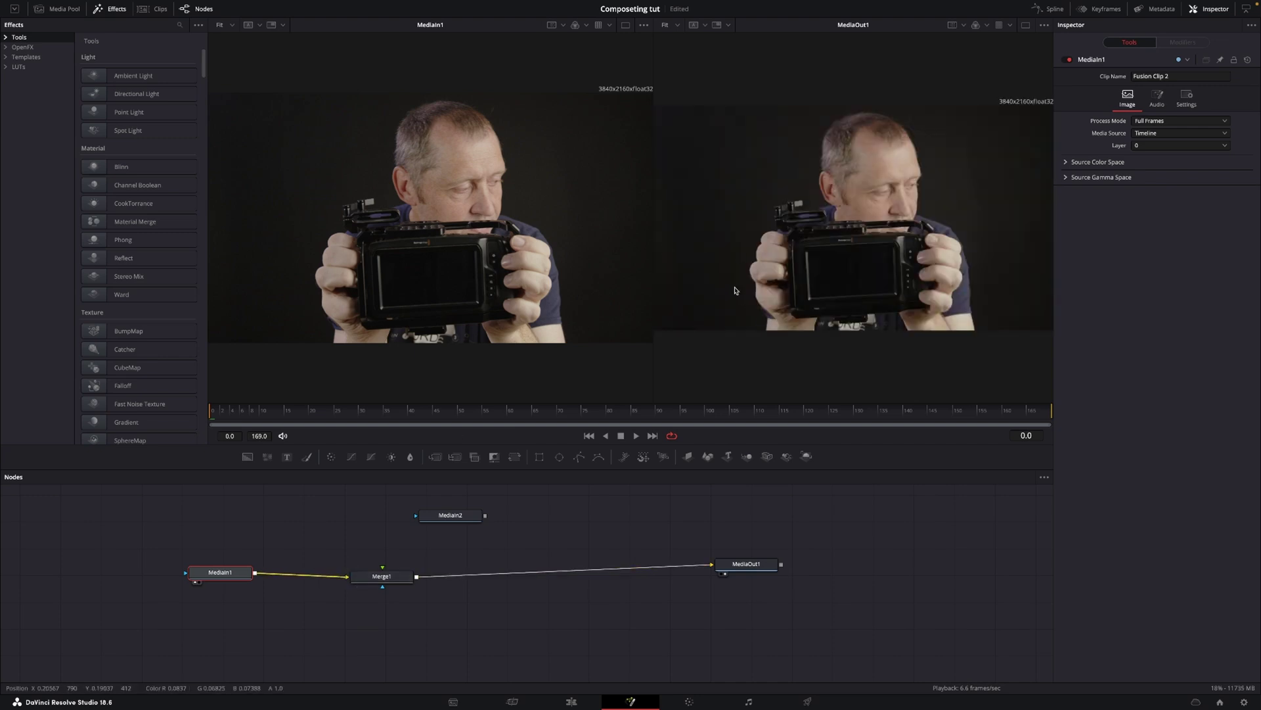
pyautogui.moveTo(392, 576); pyautogui.dragTo(436, 571)
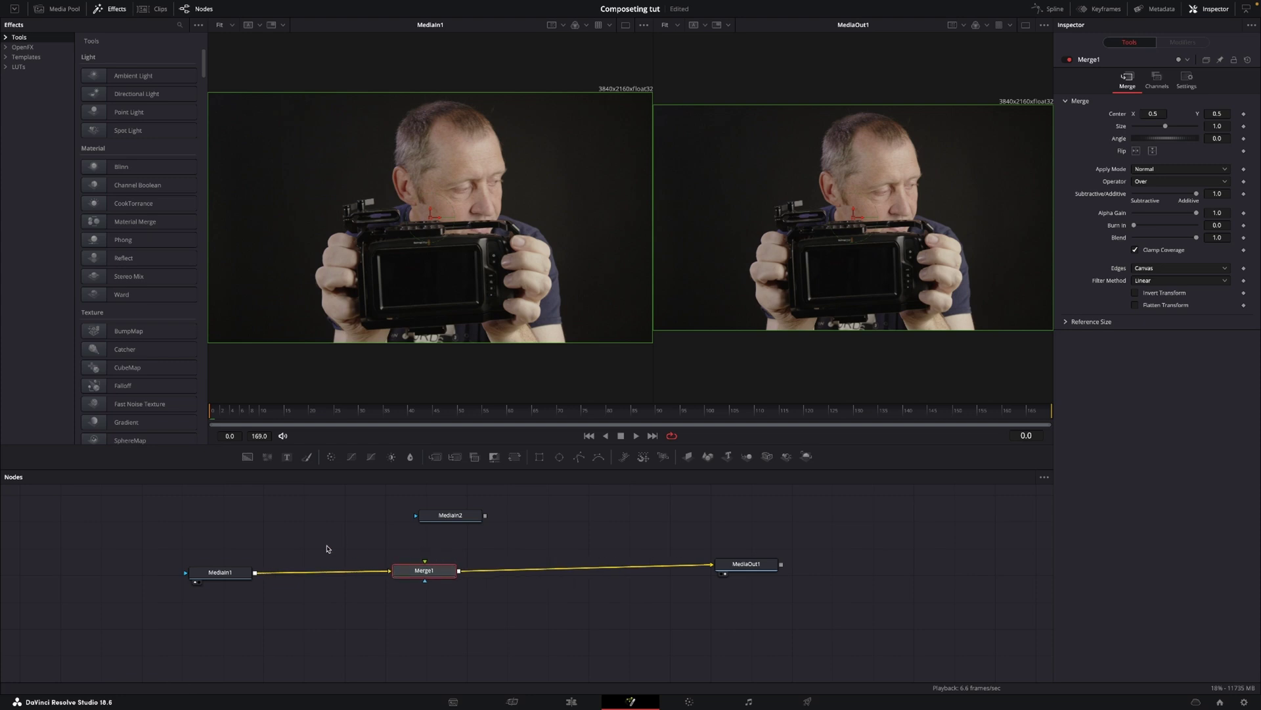
pyautogui.hotkey('shift', 'space')
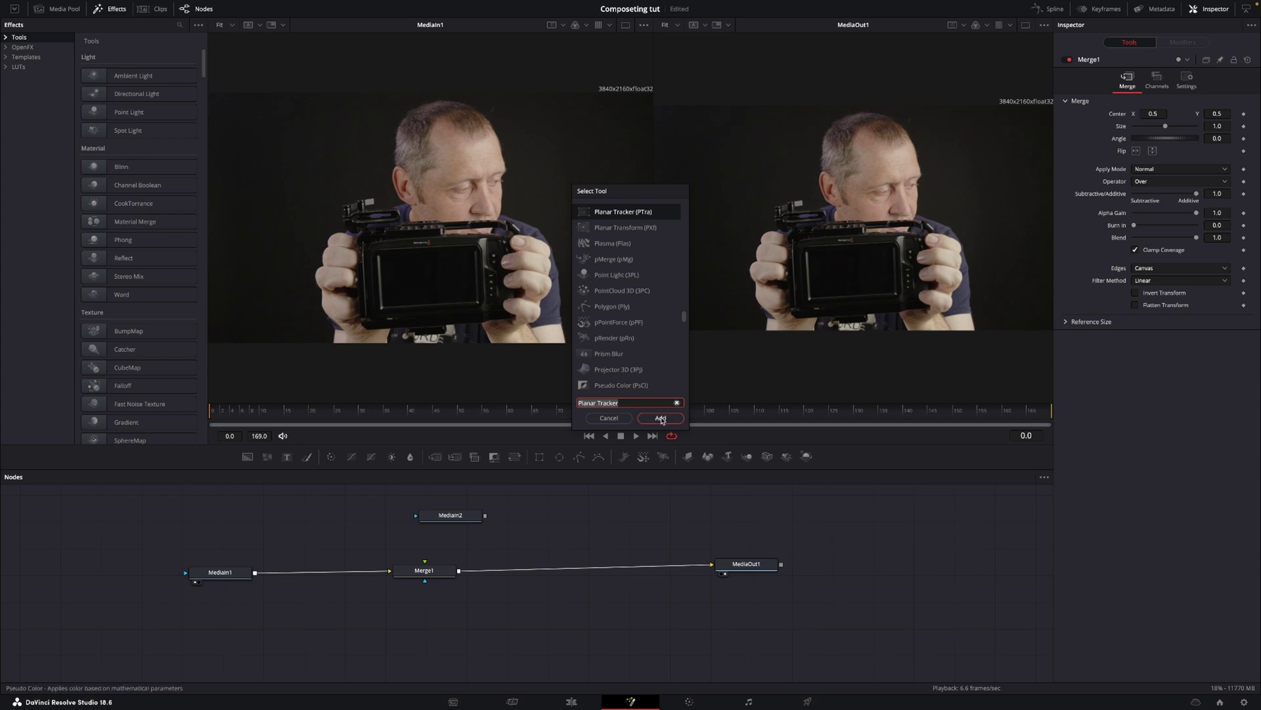
# - Insert a Planar Tracker between MediaIn1 and Merge1 using Hybrid Point/Area tracking
pyautogui.click(661, 419)
pyautogui.moveTo(342, 558); pyautogui.dragTo(321, 574)
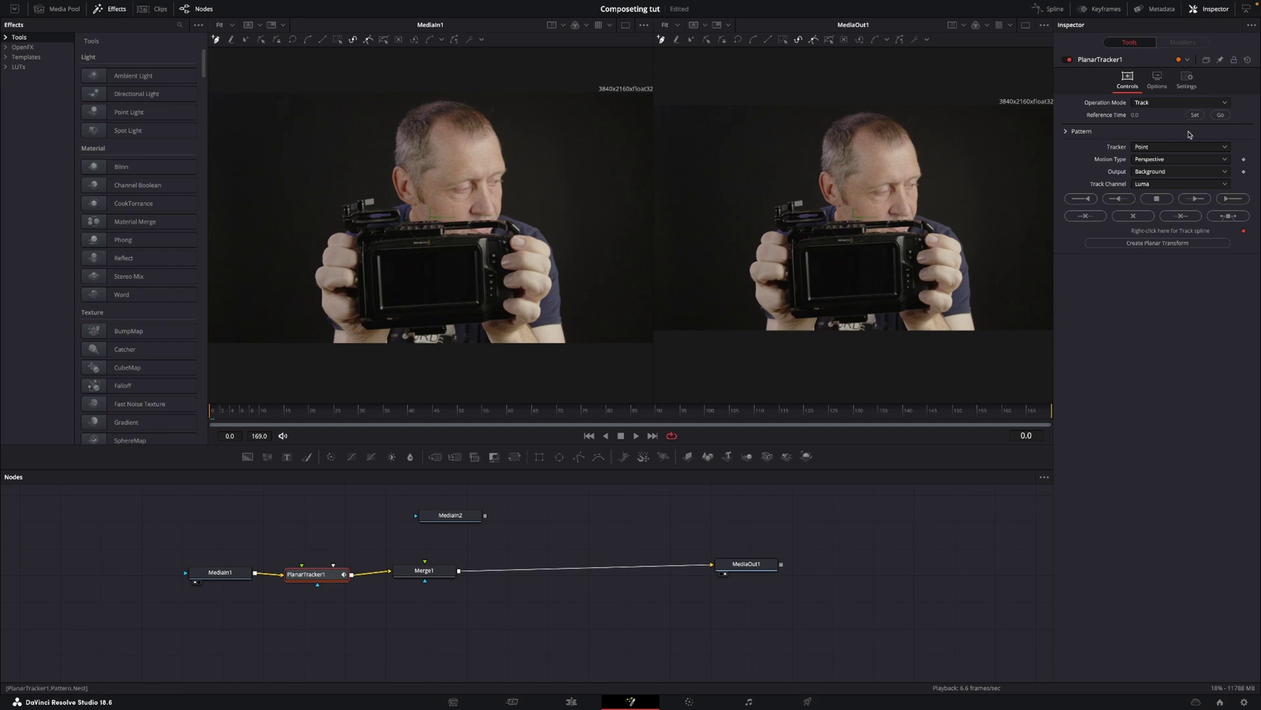
pyautogui.click(1149, 145)
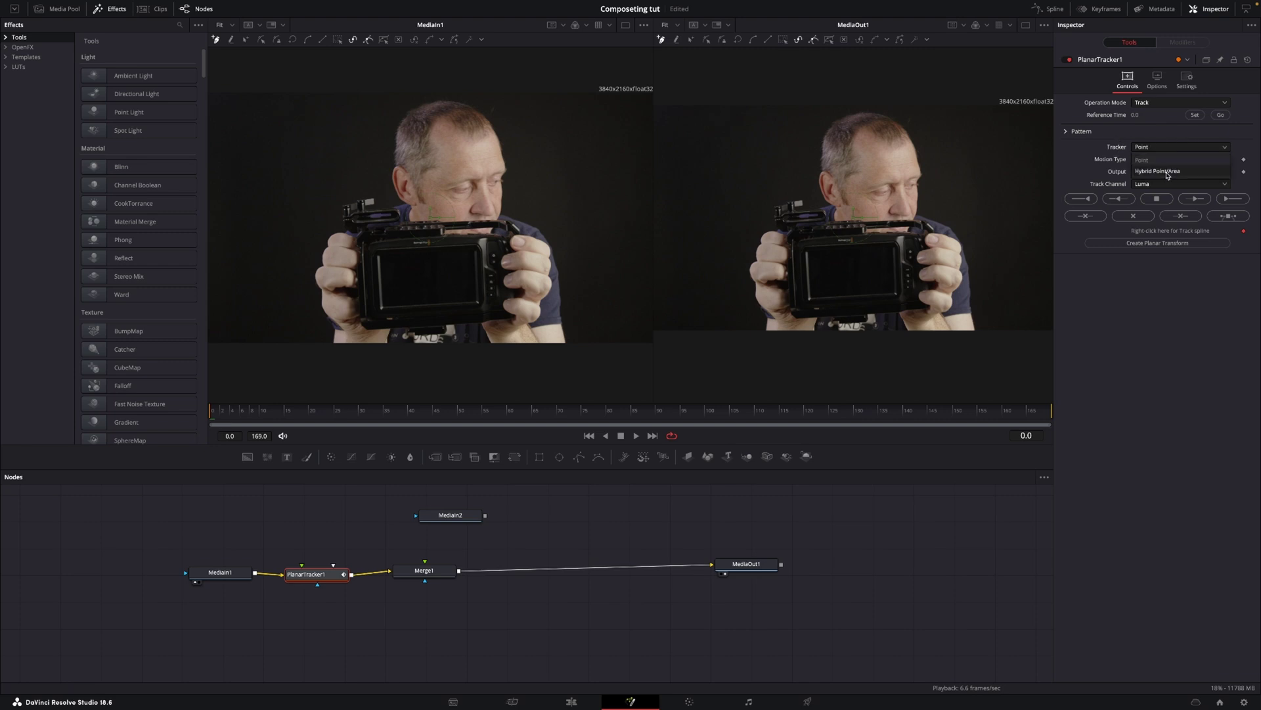
pyautogui.click(1167, 172)
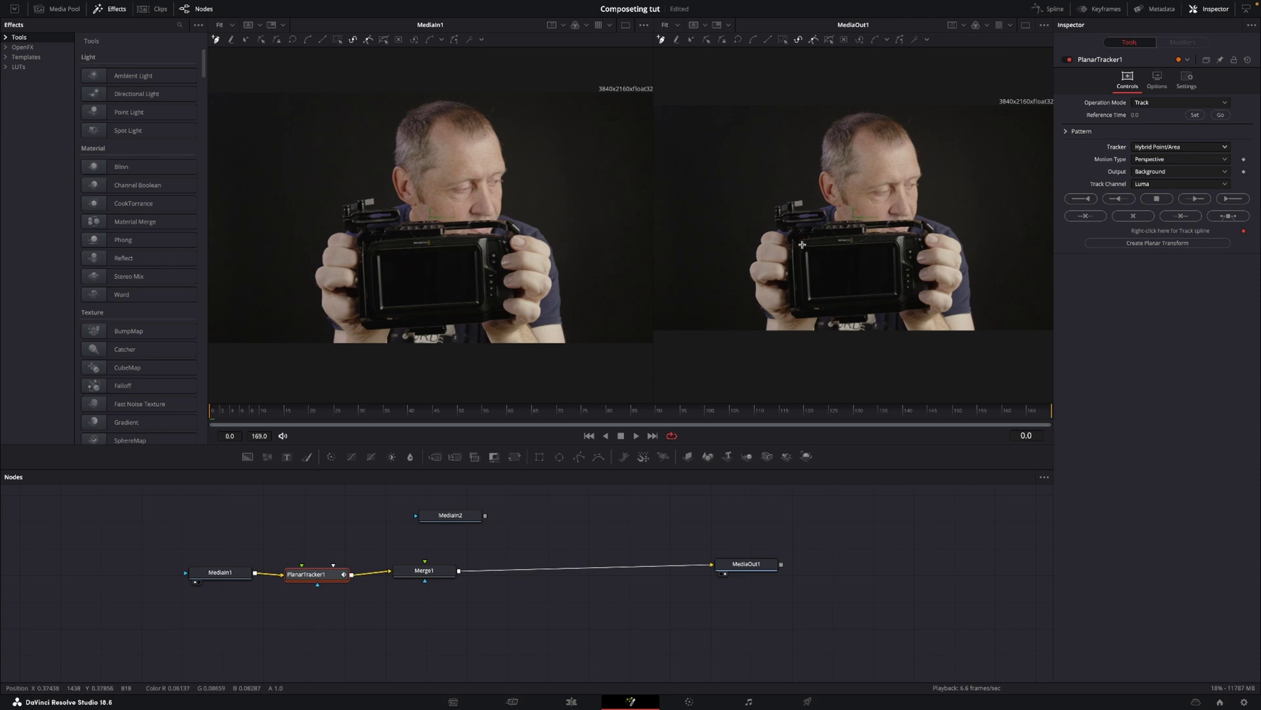
# - Outline the camera screen with a four-point polygon, track forward, and create a planar transform
pyautogui.scroll(3, 803, 244)
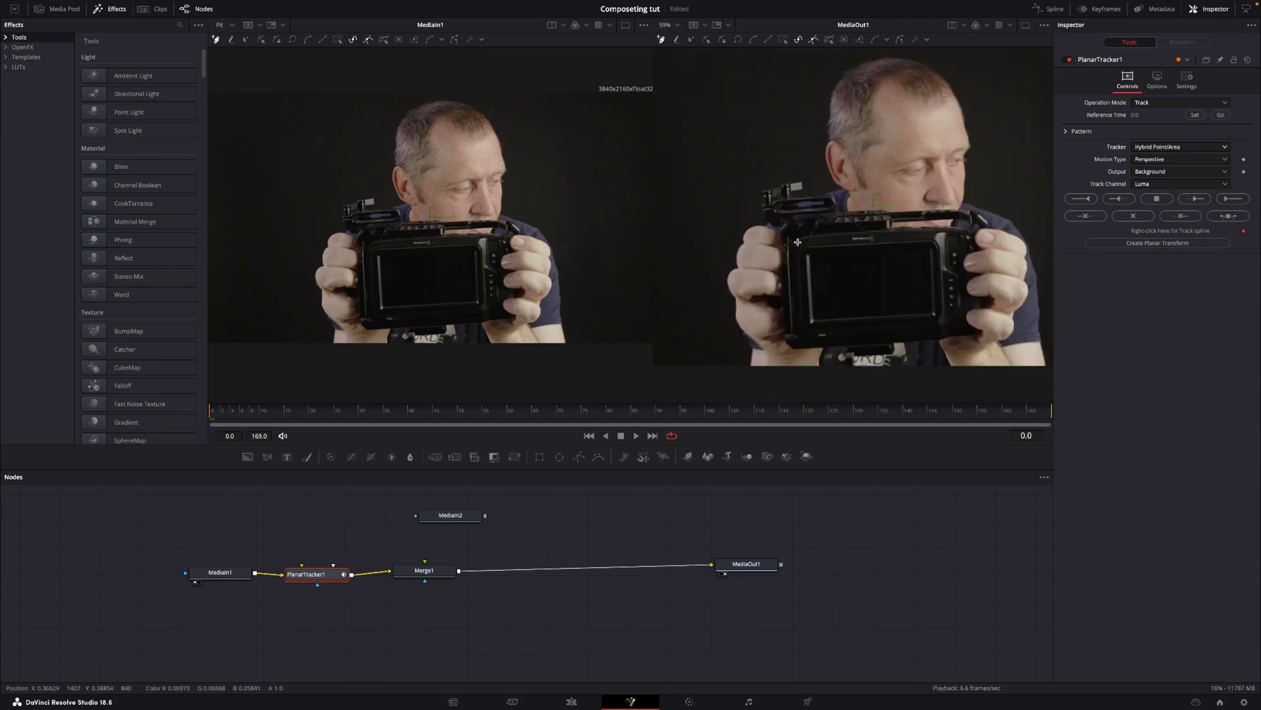
pyautogui.moveTo(797, 242); pyautogui.dragTo(855, 241)
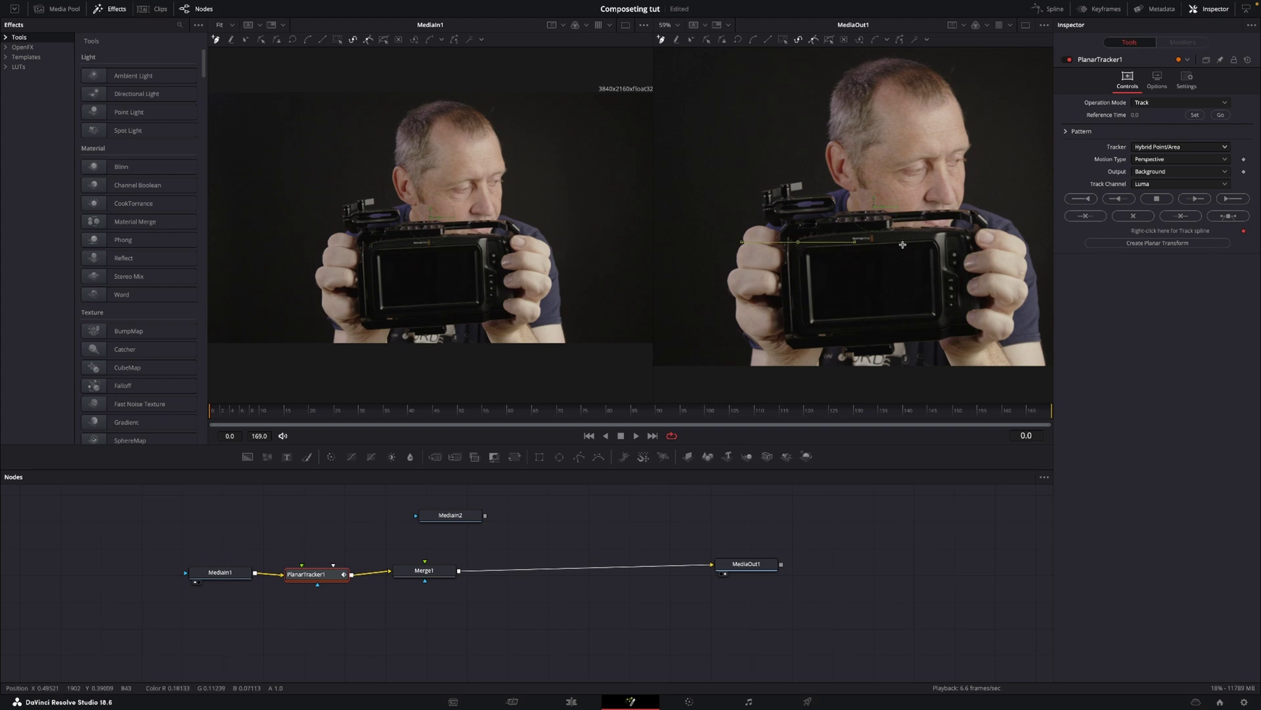
pyautogui.click(943, 238)
pyautogui.click(943, 324)
pyautogui.click(802, 330)
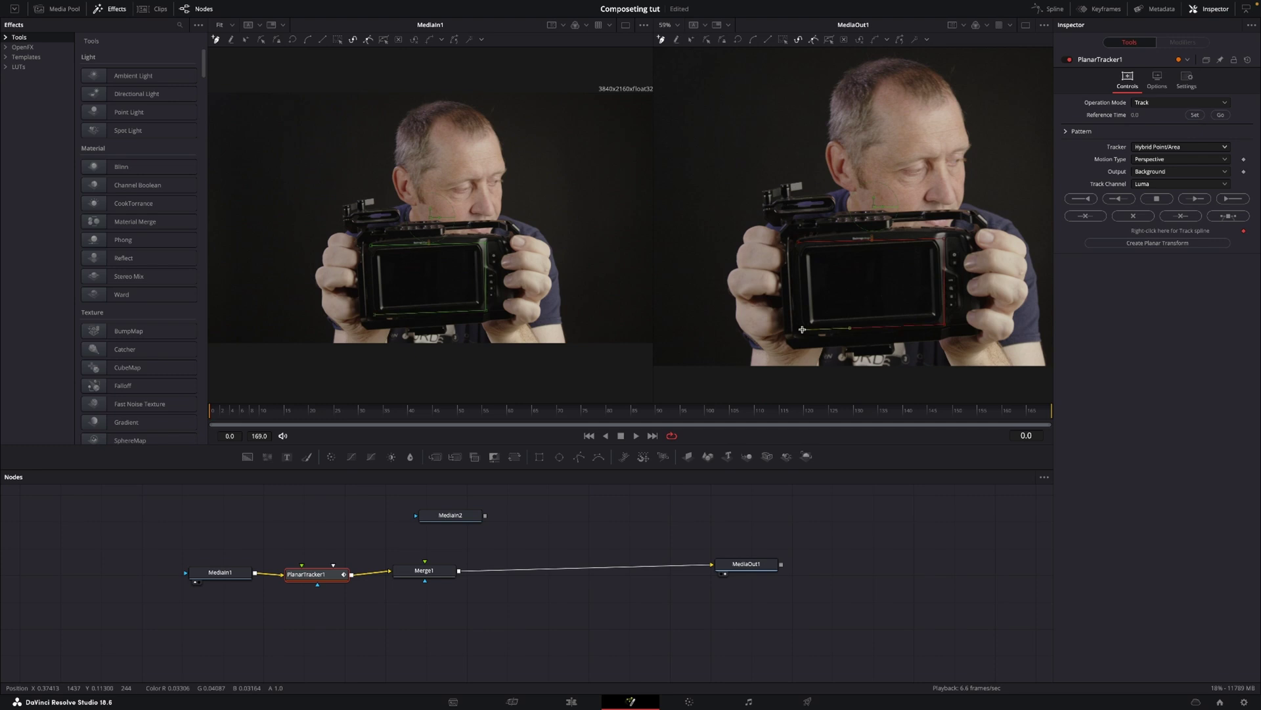
pyautogui.click(800, 243)
pyautogui.click(1226, 199)
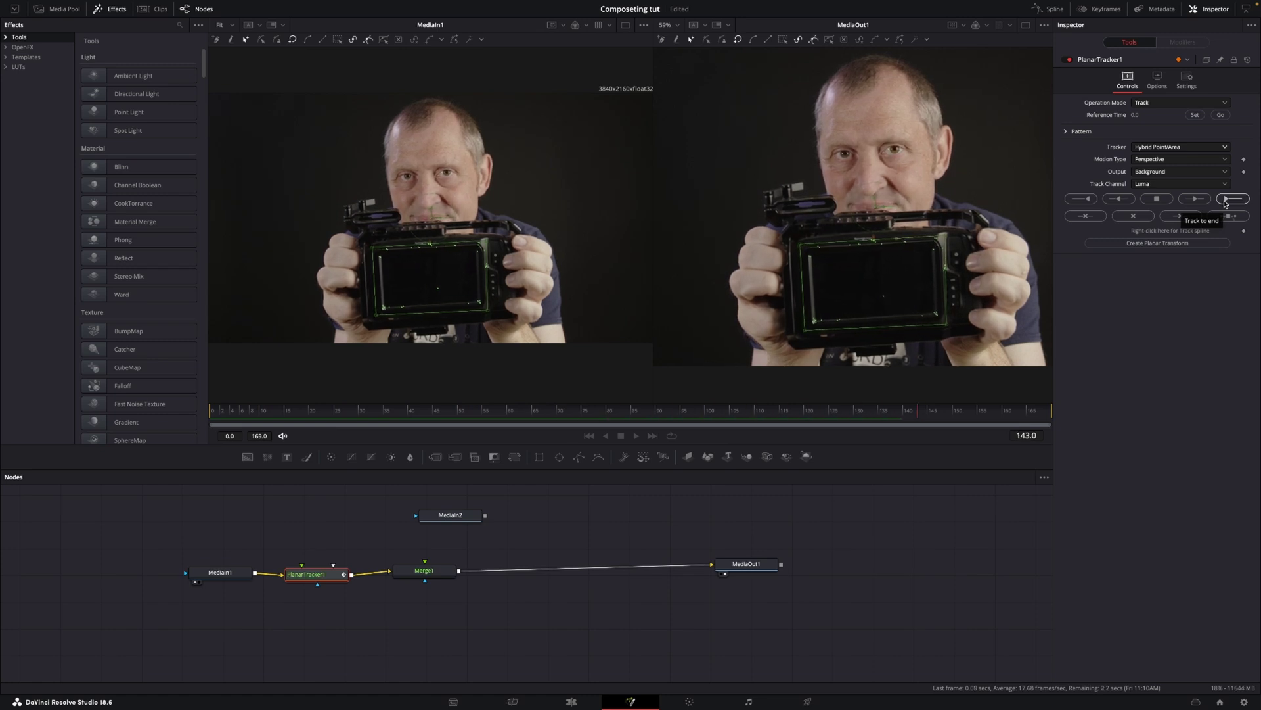
pyautogui.click(1134, 247)
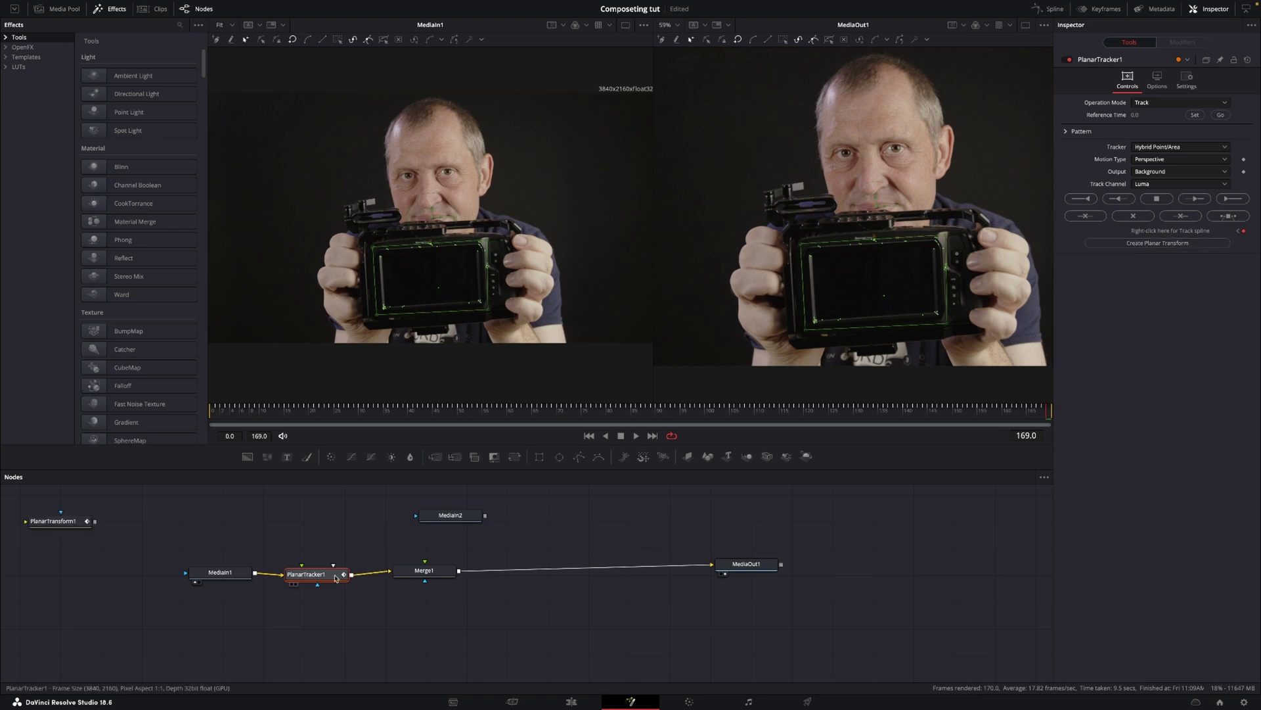
# - Pull PlanarTracker1 out and route MediaIn2 through PlanarTransform1 into Merge1's foreground
pyautogui.moveTo(335, 577); pyautogui.dragTo(329, 632)
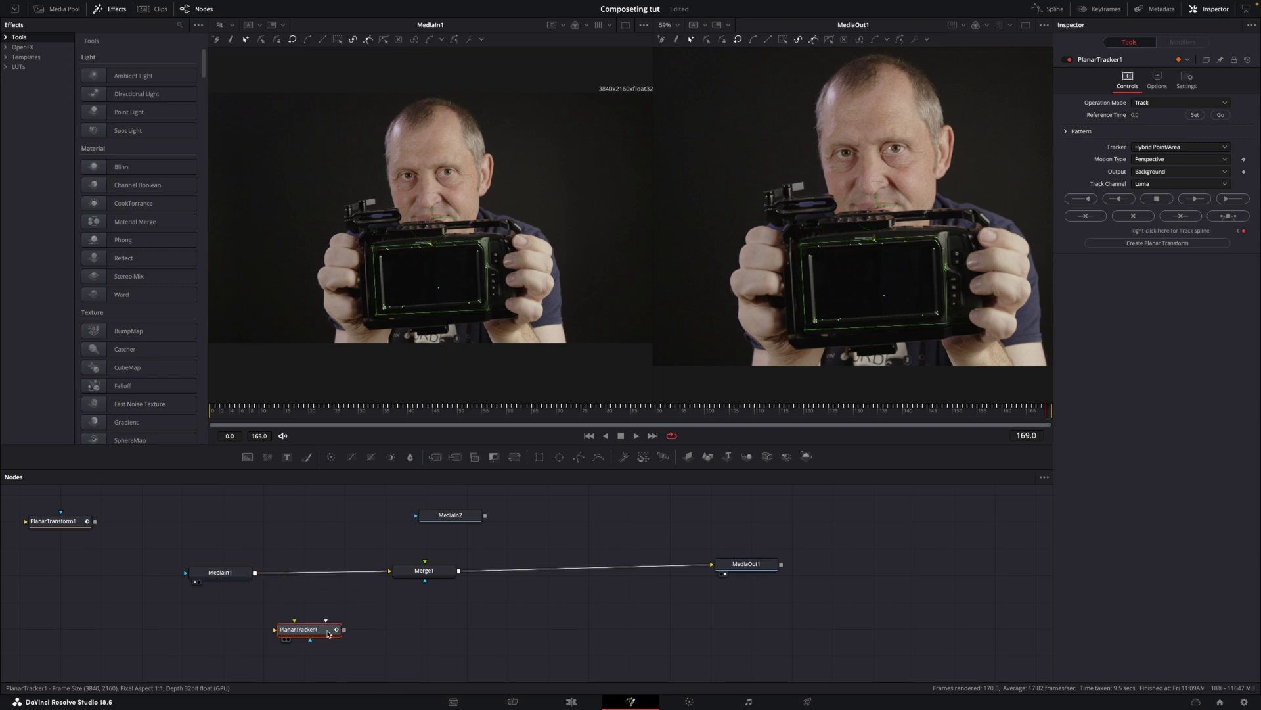
pyautogui.moveTo(449, 515); pyautogui.dragTo(354, 509)
pyautogui.moveTo(54, 524); pyautogui.dragTo(457, 523)
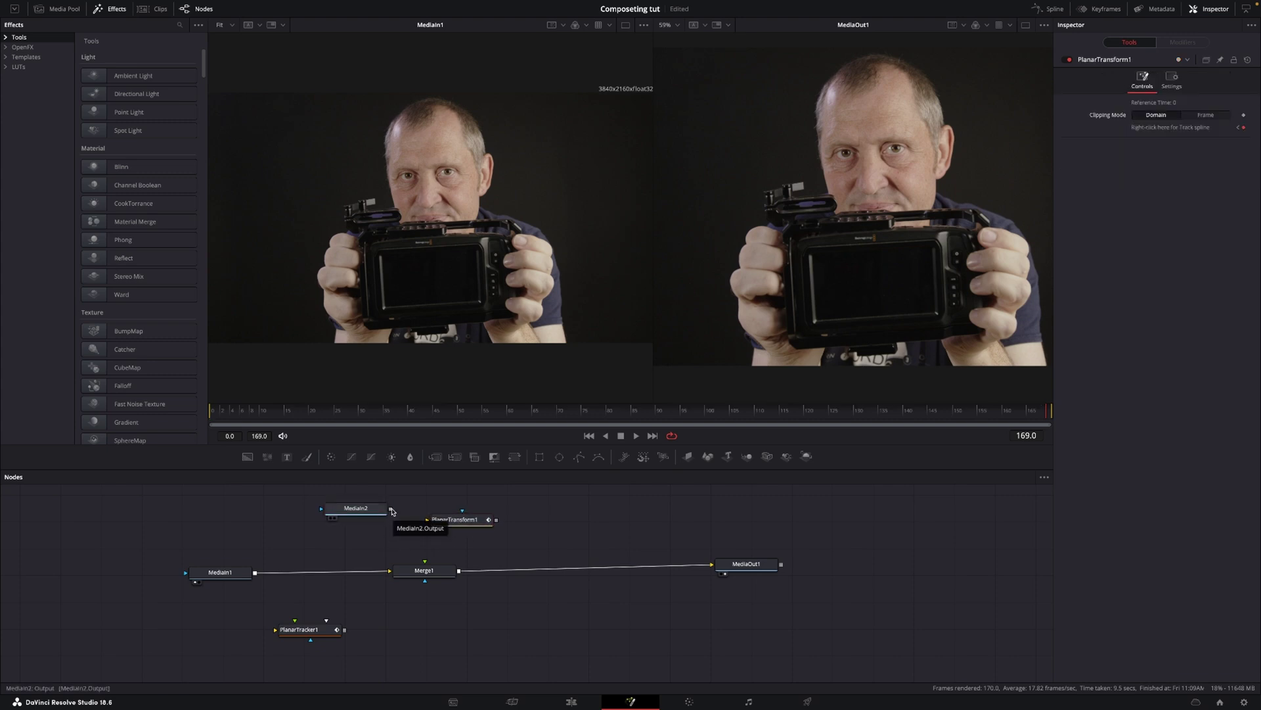
pyautogui.moveTo(390, 510); pyautogui.dragTo(451, 524)
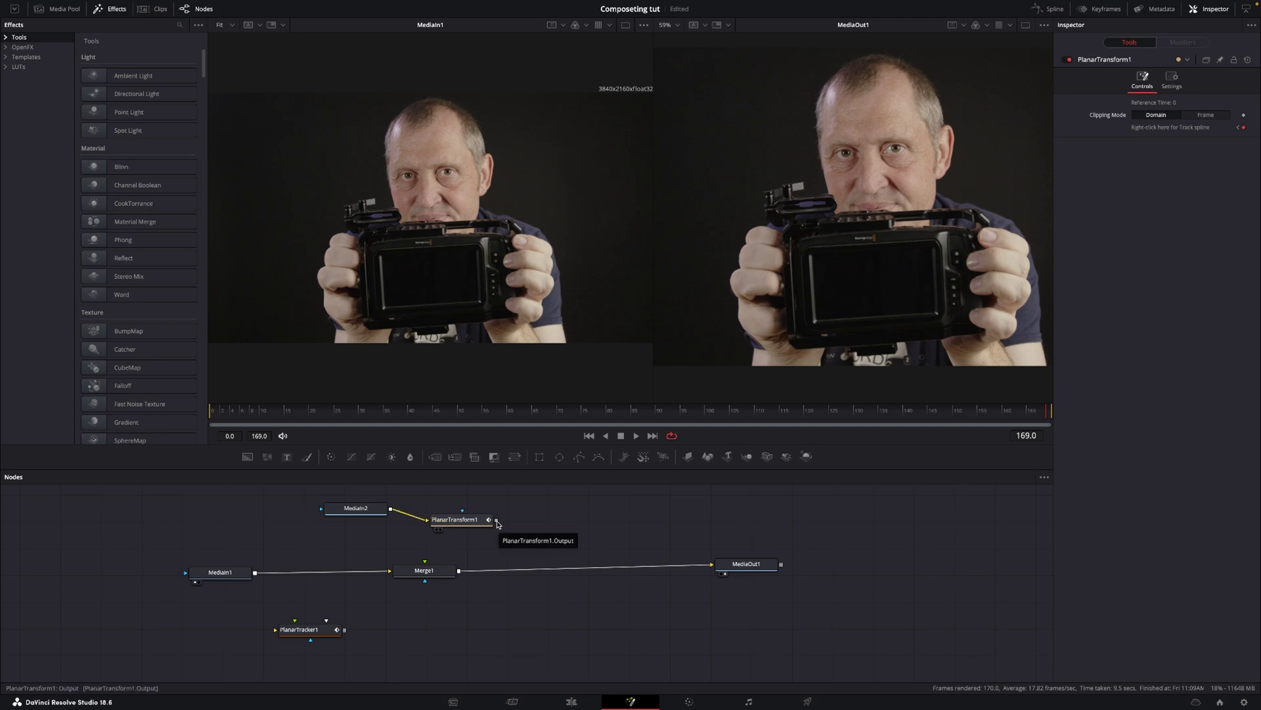
pyautogui.moveTo(498, 522); pyautogui.dragTo(428, 569)
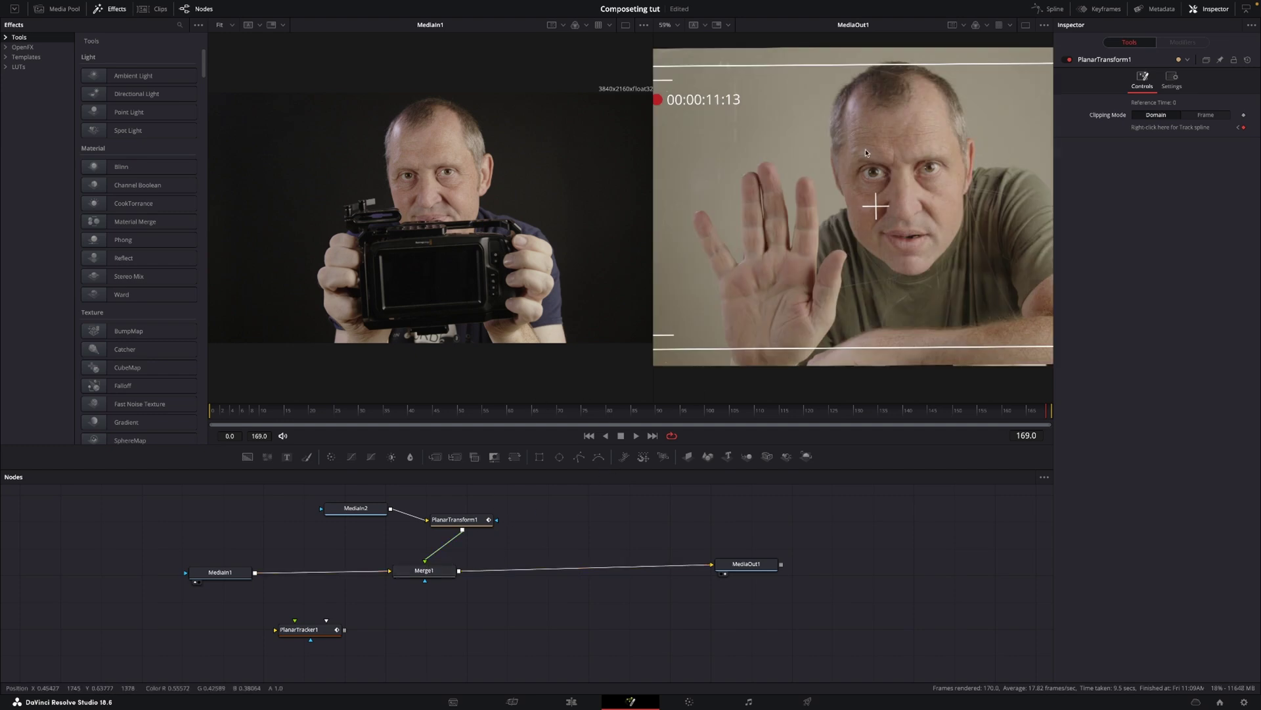
# - Arrange MediaIn2 directly above PlanarTransform1 in the node graph
pyautogui.scroll(-1, 768, 287)
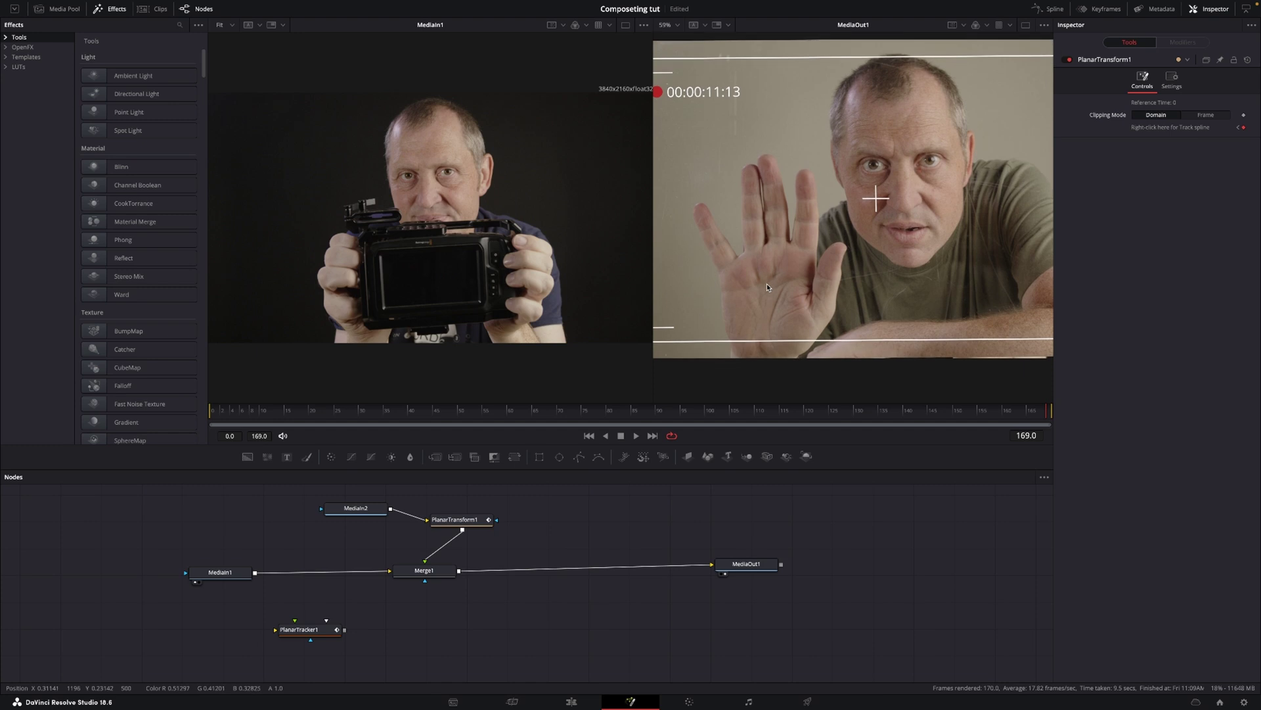
pyautogui.scroll(2, 767, 282)
pyautogui.scroll(-5, 766, 282)
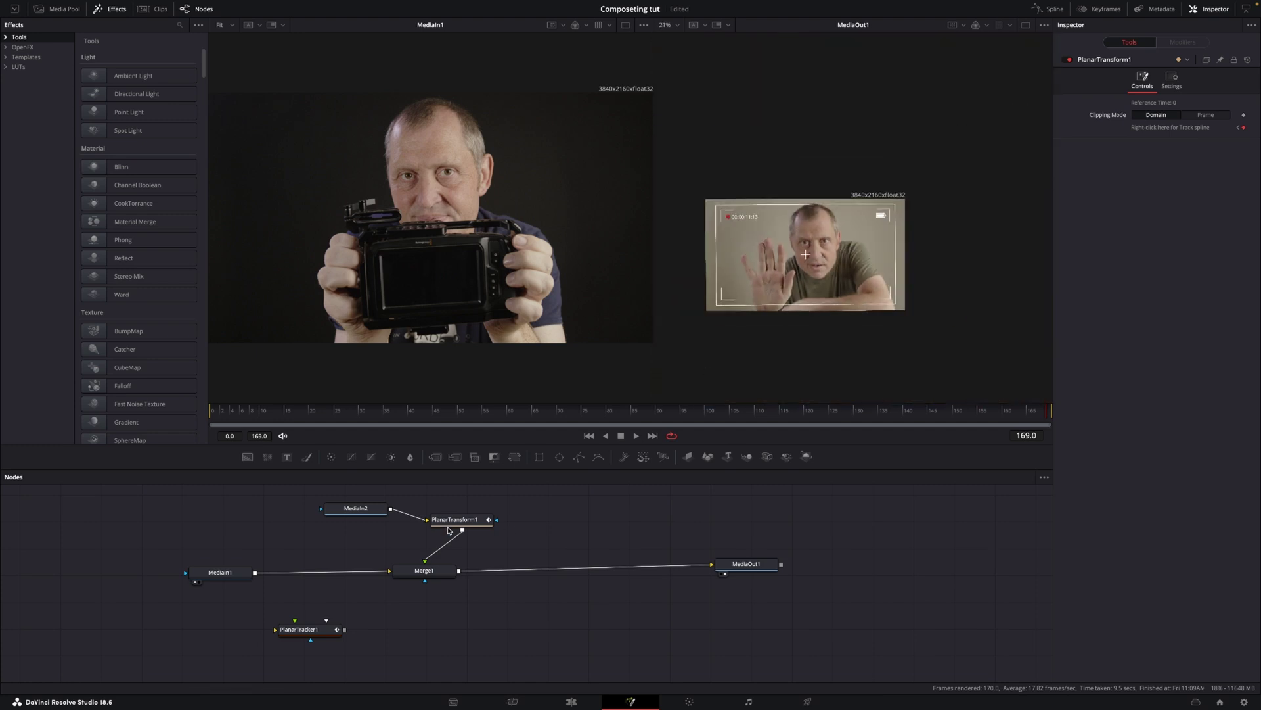
pyautogui.moveTo(473, 523); pyautogui.dragTo(446, 550)
pyautogui.moveTo(368, 510); pyautogui.dragTo(460, 498)
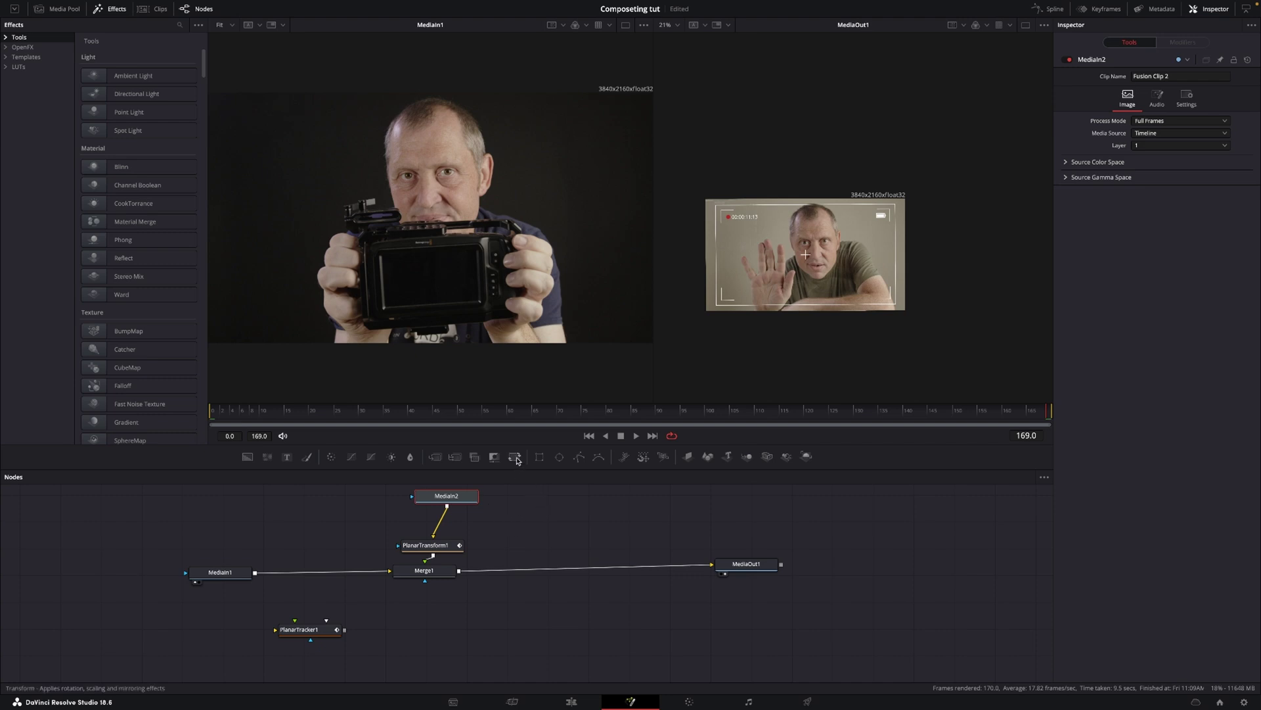
# - Insert a Transform before PlanarTransform1, shrink the inset to 0.22 and move it onto the screen
pyautogui.moveTo(517, 460); pyautogui.dragTo(440, 524)
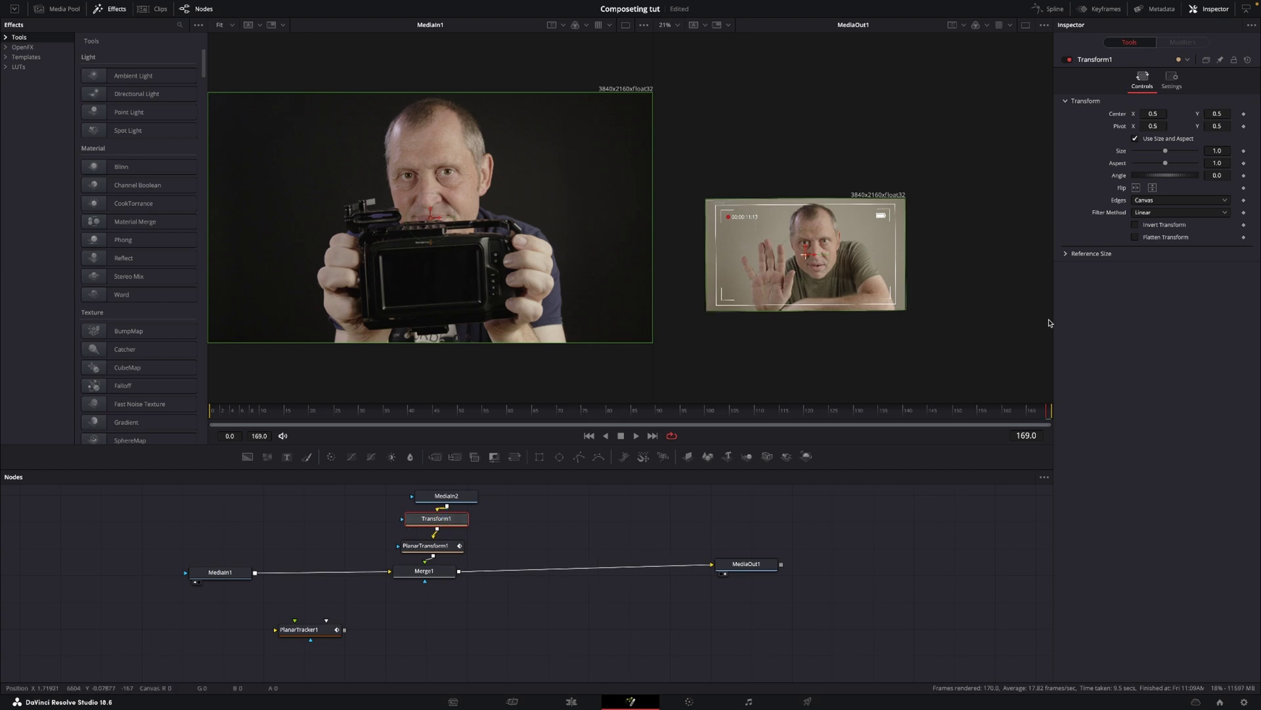
pyautogui.moveTo(1166, 151); pyautogui.dragTo(1146, 160)
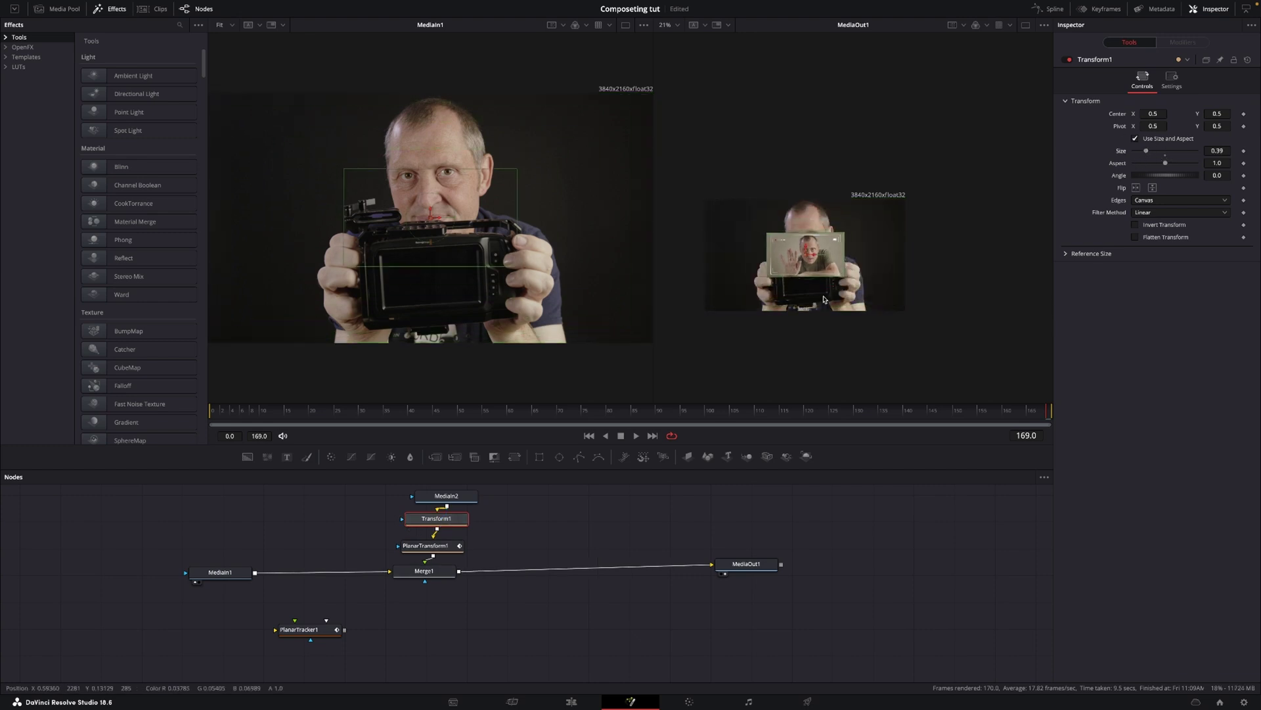
pyautogui.scroll(5, 824, 299)
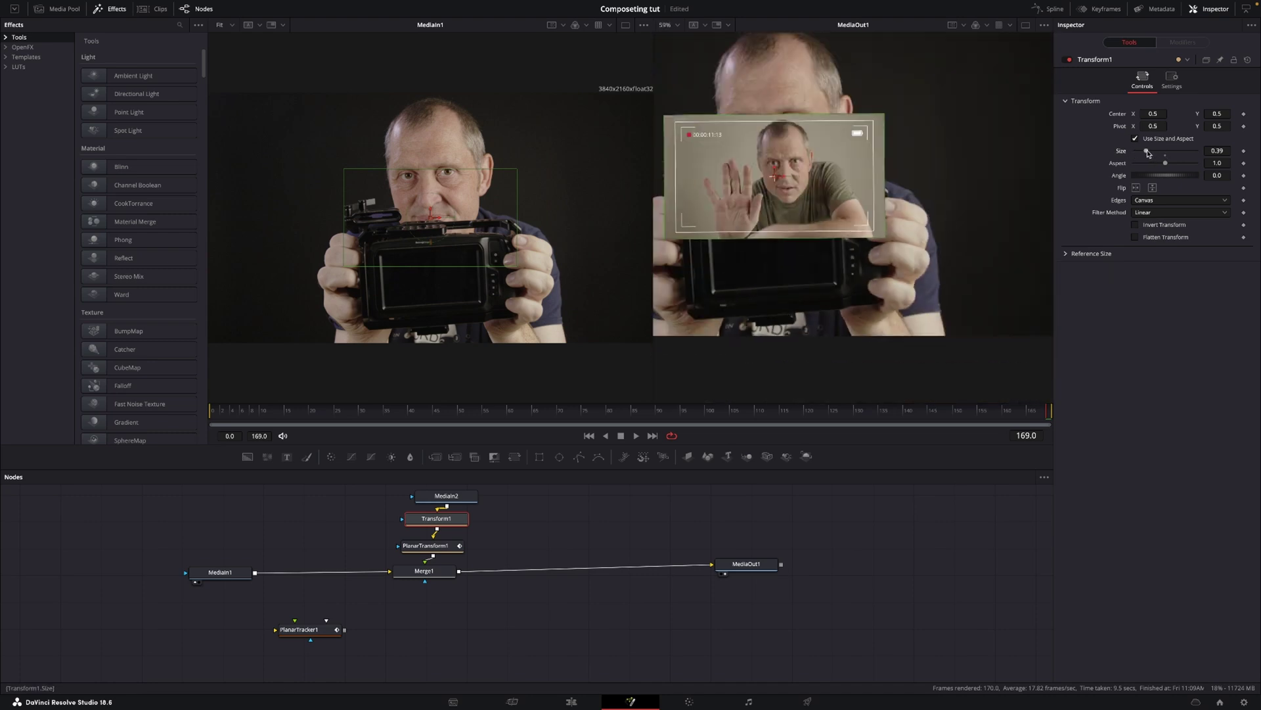
pyautogui.moveTo(1148, 153); pyautogui.dragTo(1144, 155)
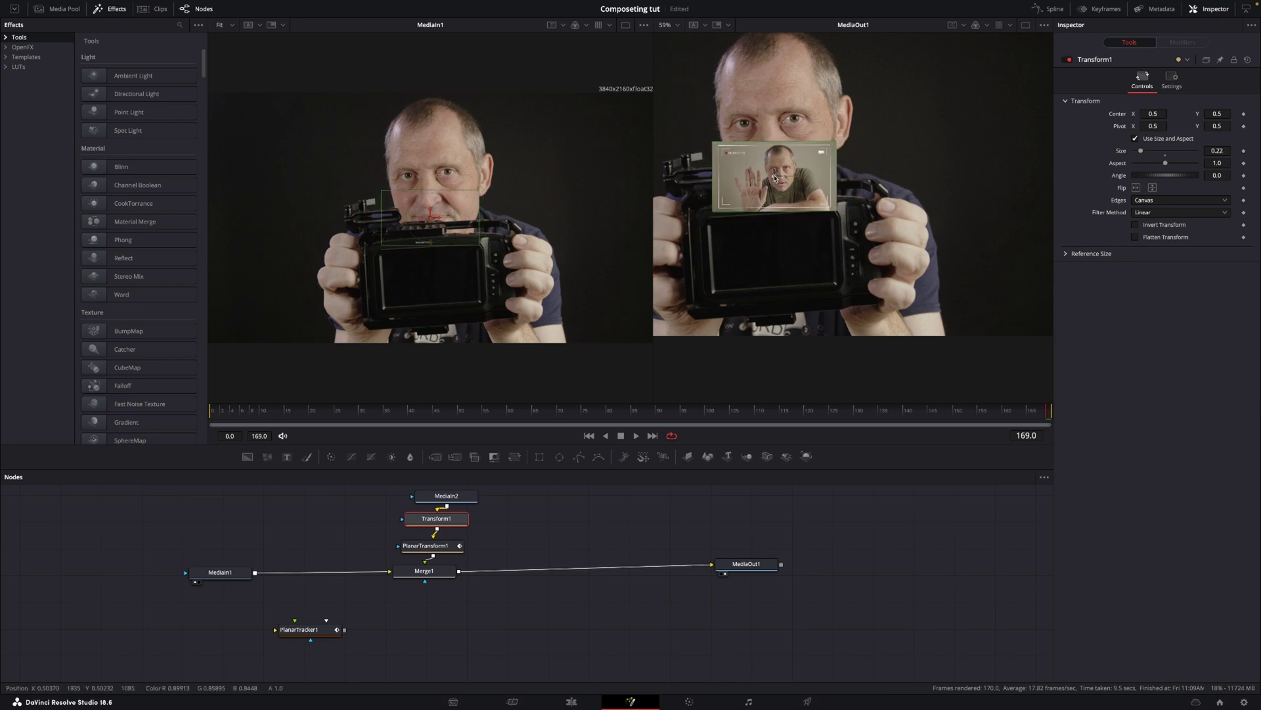
pyautogui.moveTo(775, 178); pyautogui.dragTo(776, 260)
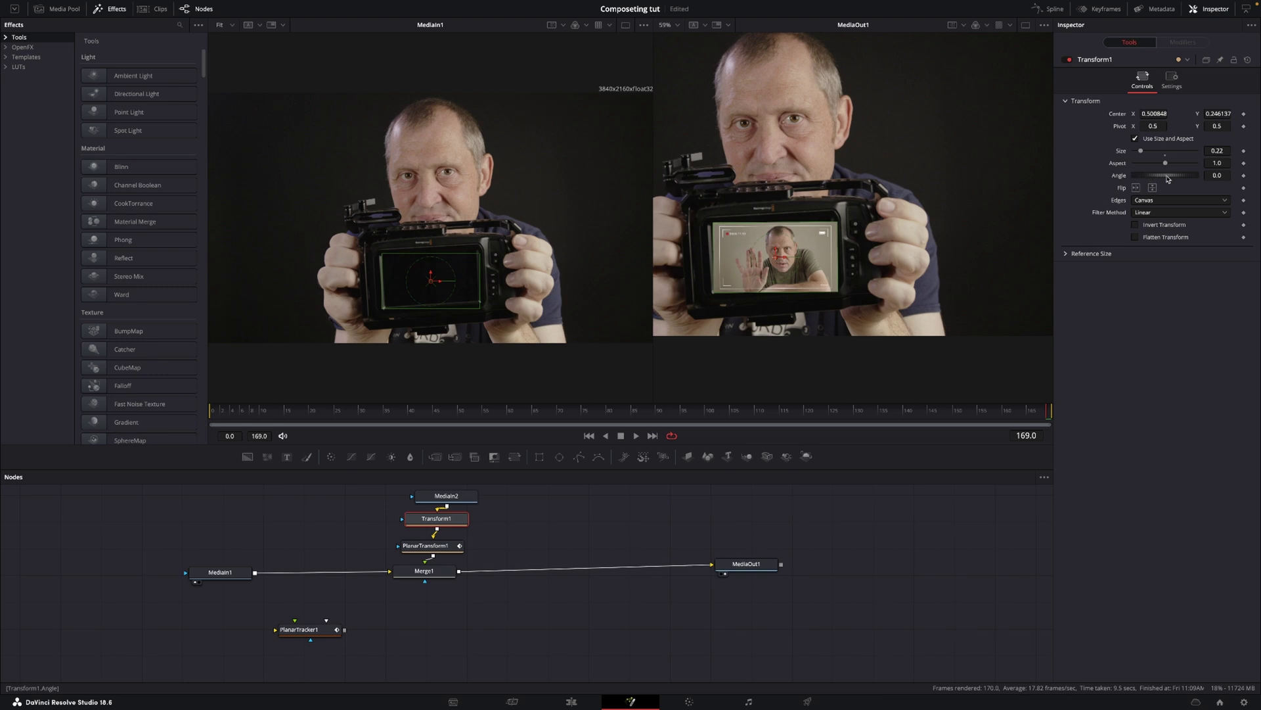
# - Fine-tune the inset to angle 3.7 and size about 0.206, nudging it up on the screen
pyautogui.moveTo(1168, 179); pyautogui.dragTo(1168, 179)
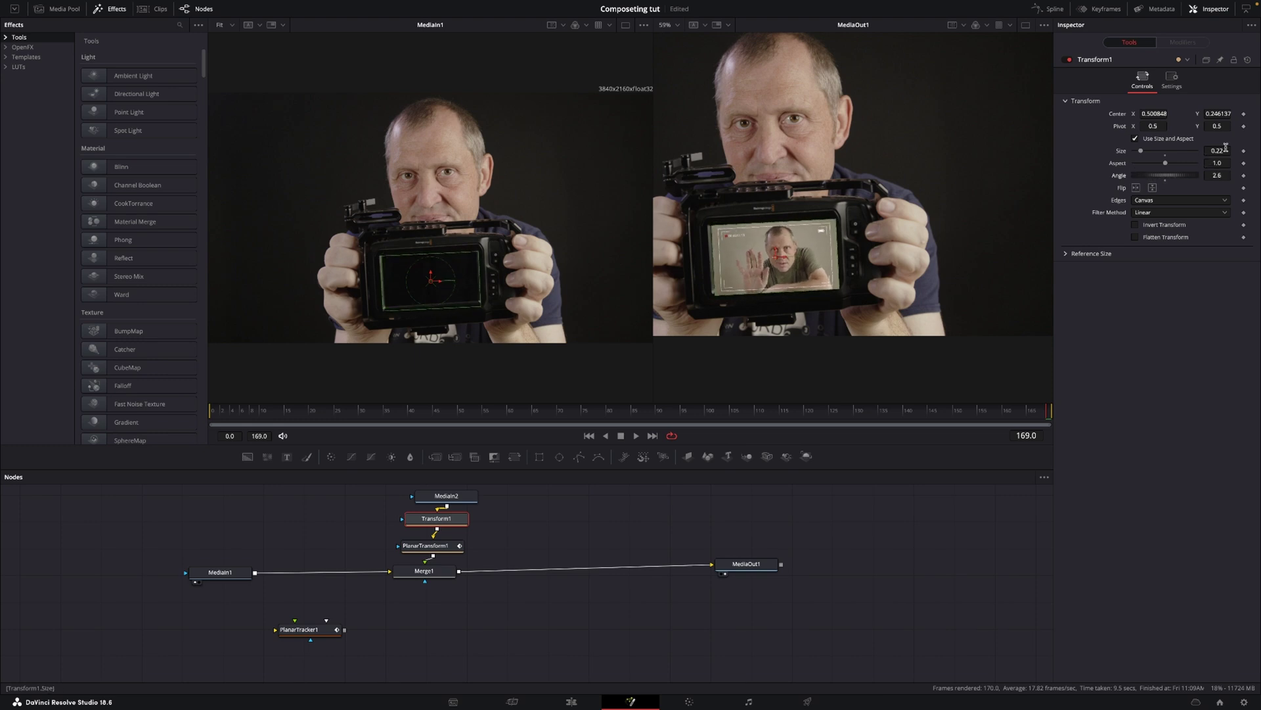
pyautogui.moveTo(1225, 148); pyautogui.dragTo(1213, 149)
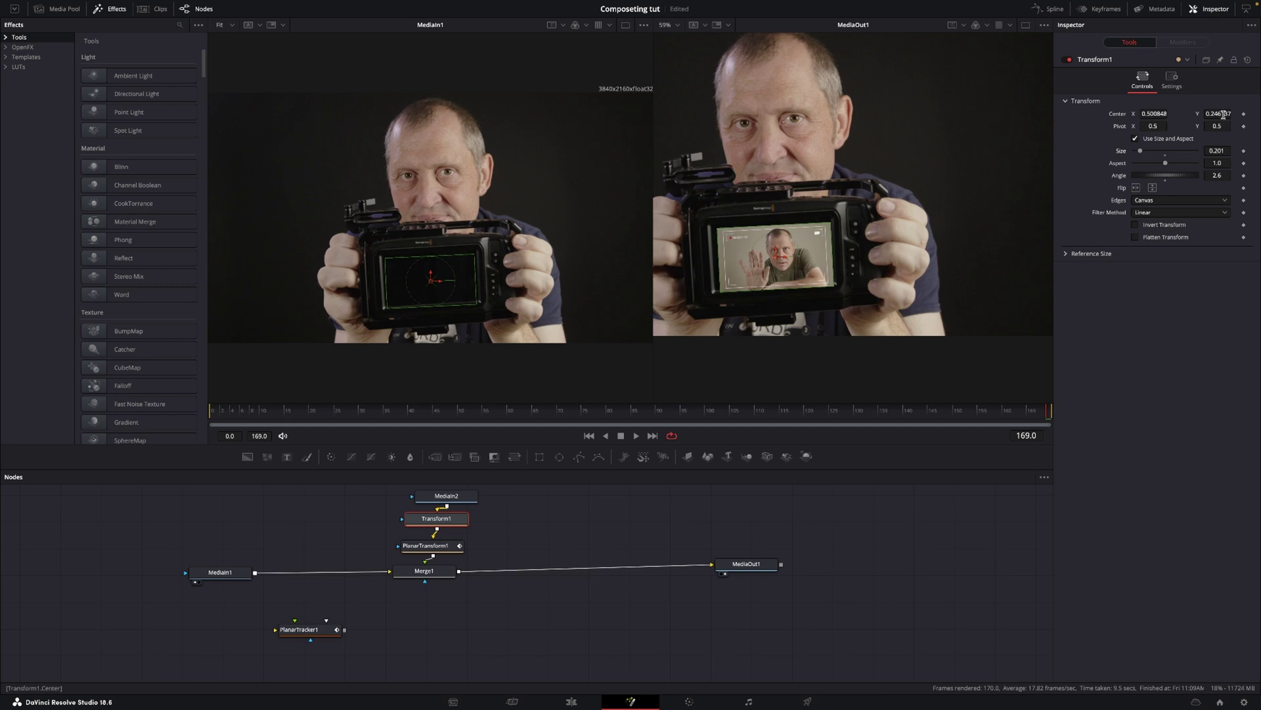
pyautogui.moveTo(1224, 114); pyautogui.dragTo(1152, 114)
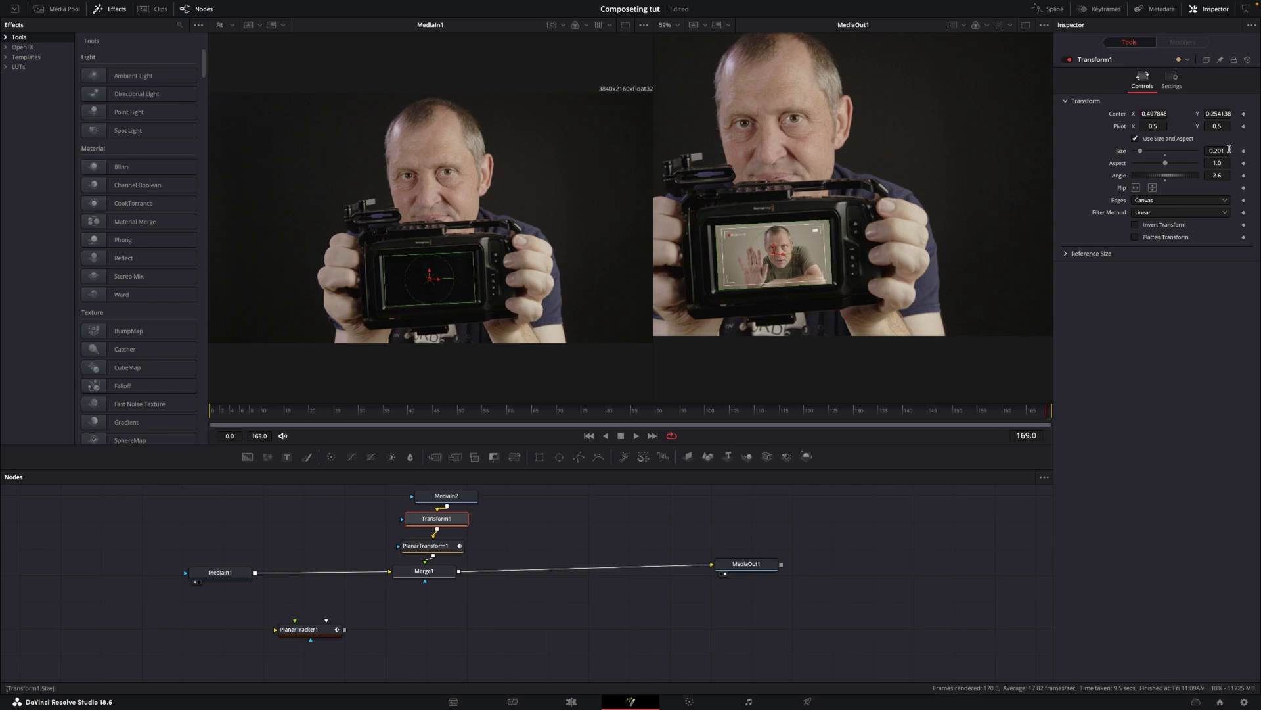
pyautogui.moveTo(1224, 150); pyautogui.dragTo(1224, 150)
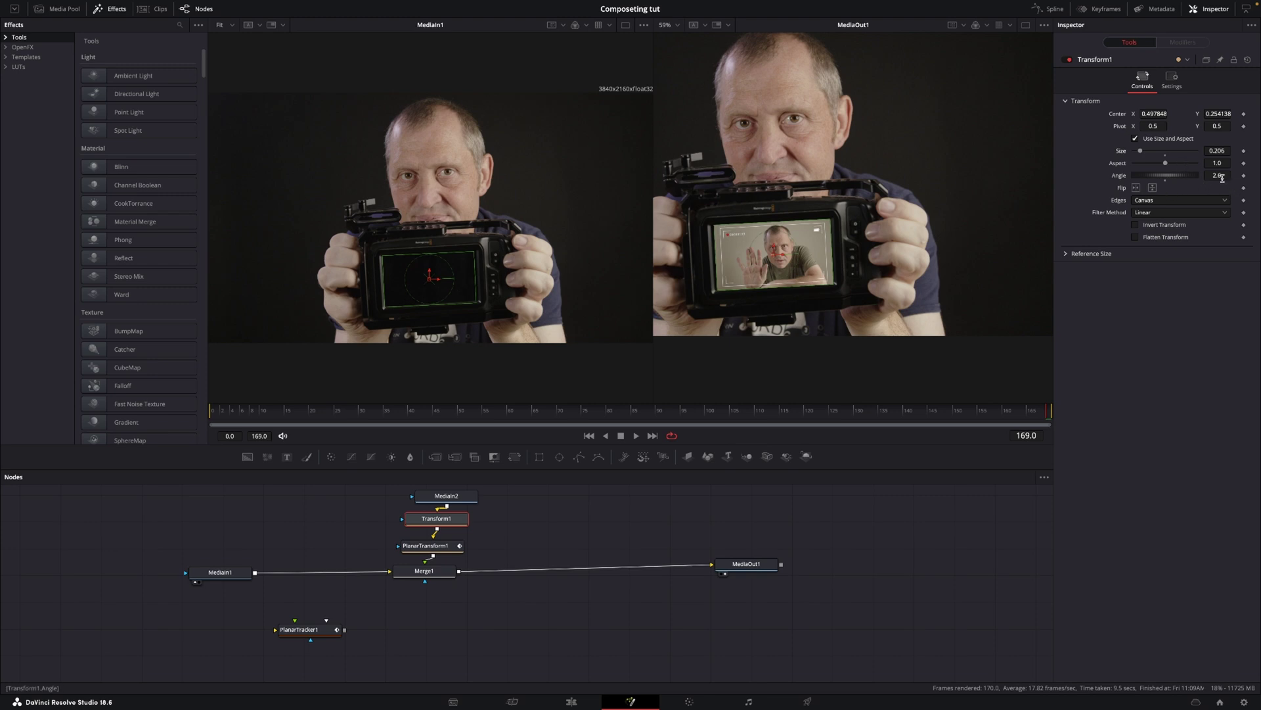
pyautogui.scroll(5, 1217, 176)
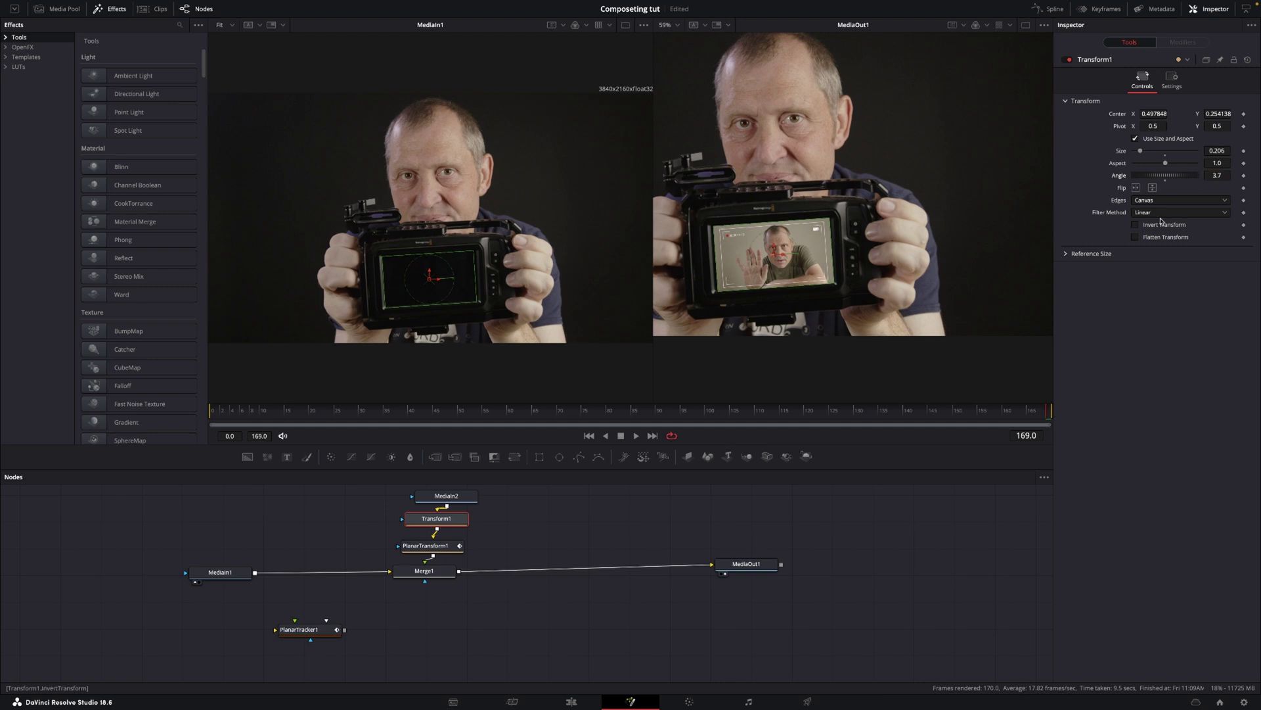
pyautogui.click(422, 573)
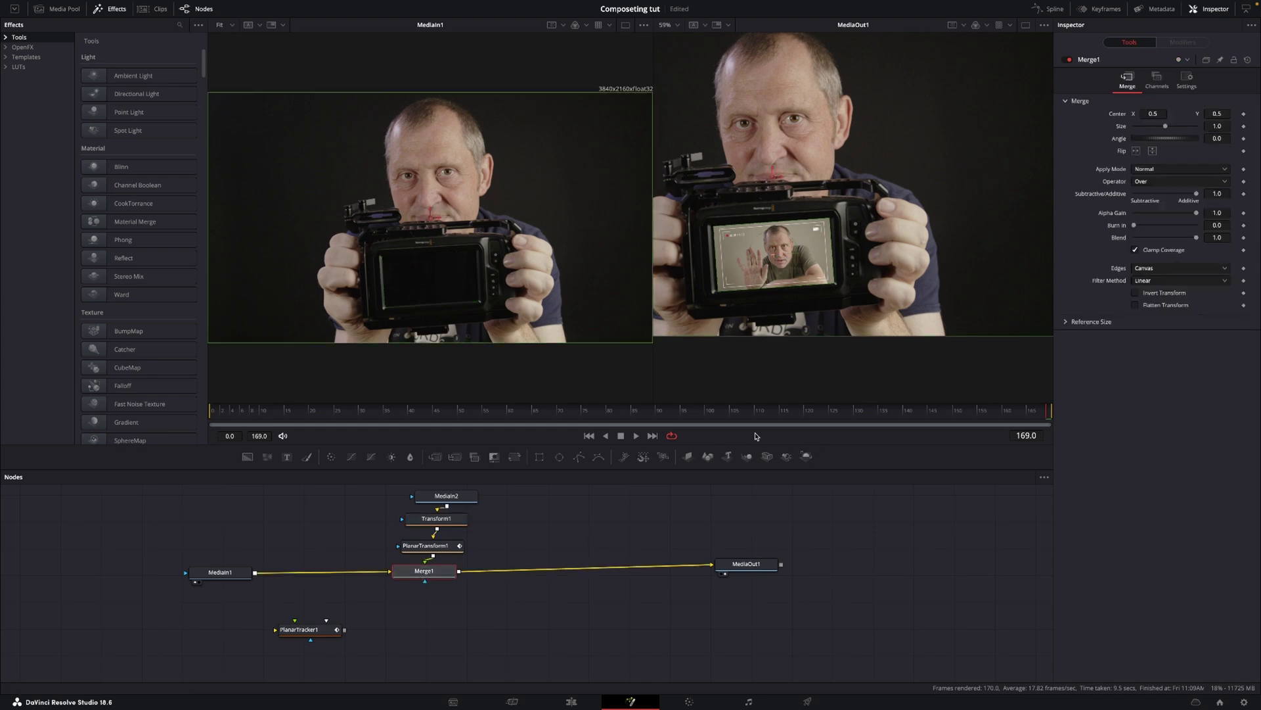
# - Set Merge1's Apply Mode to Screen with Blend 0.835, then play back the composite
pyautogui.click(1147, 173)
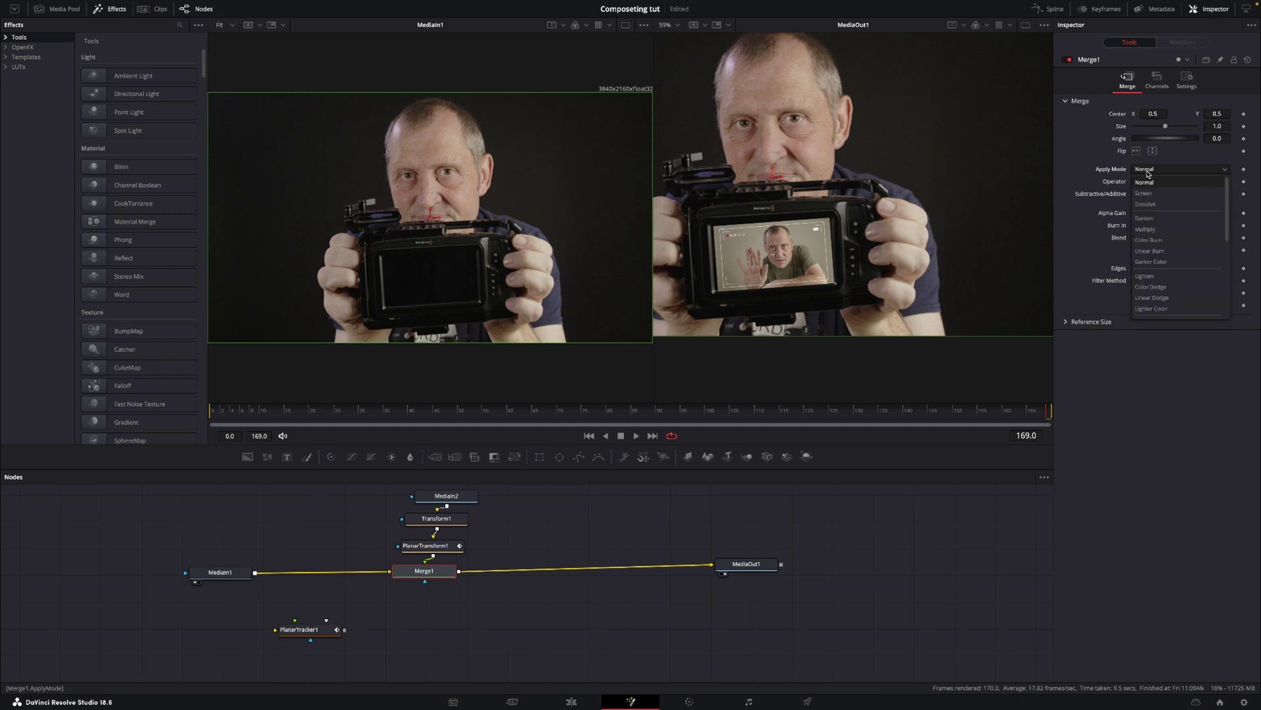
pyautogui.click(1151, 198)
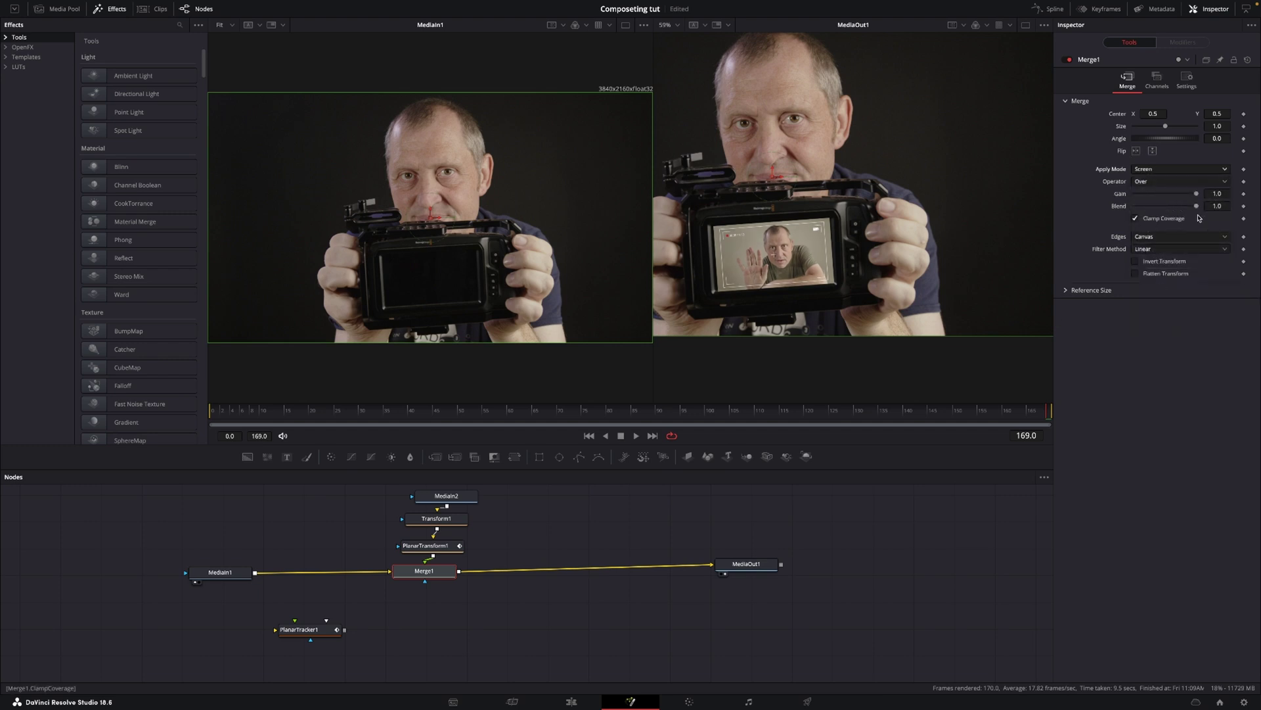
pyautogui.moveTo(1195, 206); pyautogui.dragTo(1187, 209)
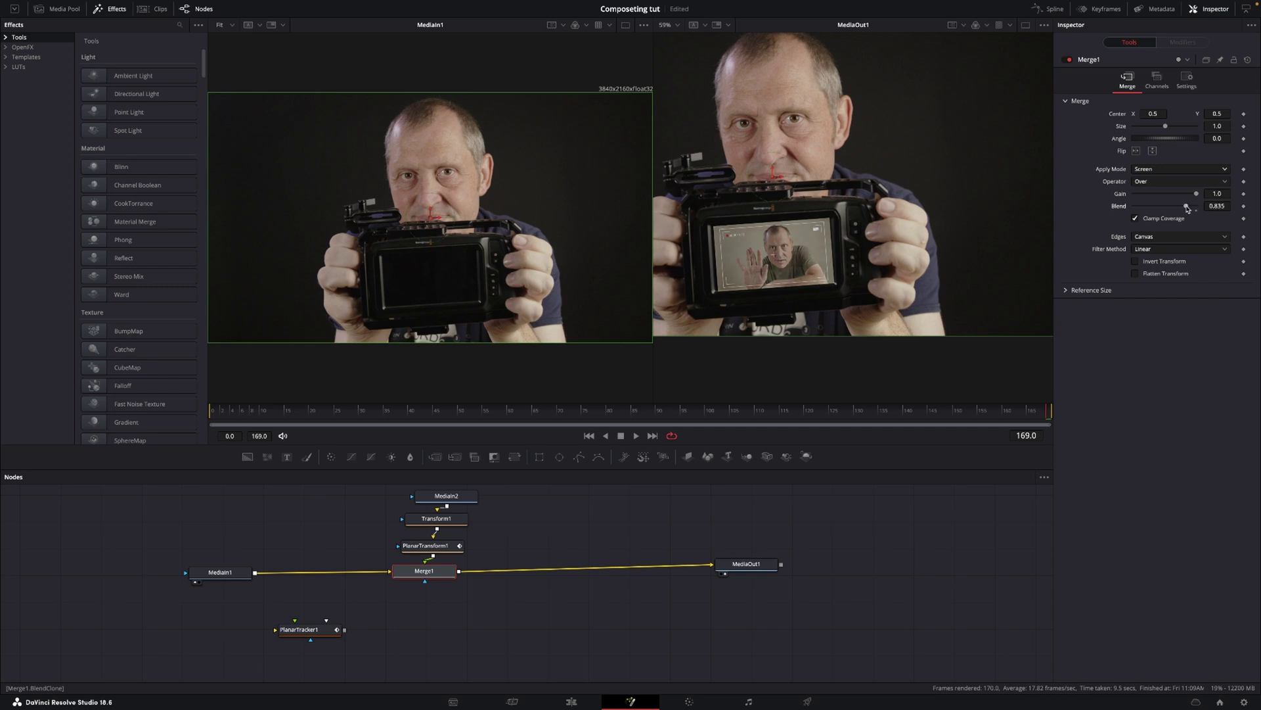
pyautogui.press('space')
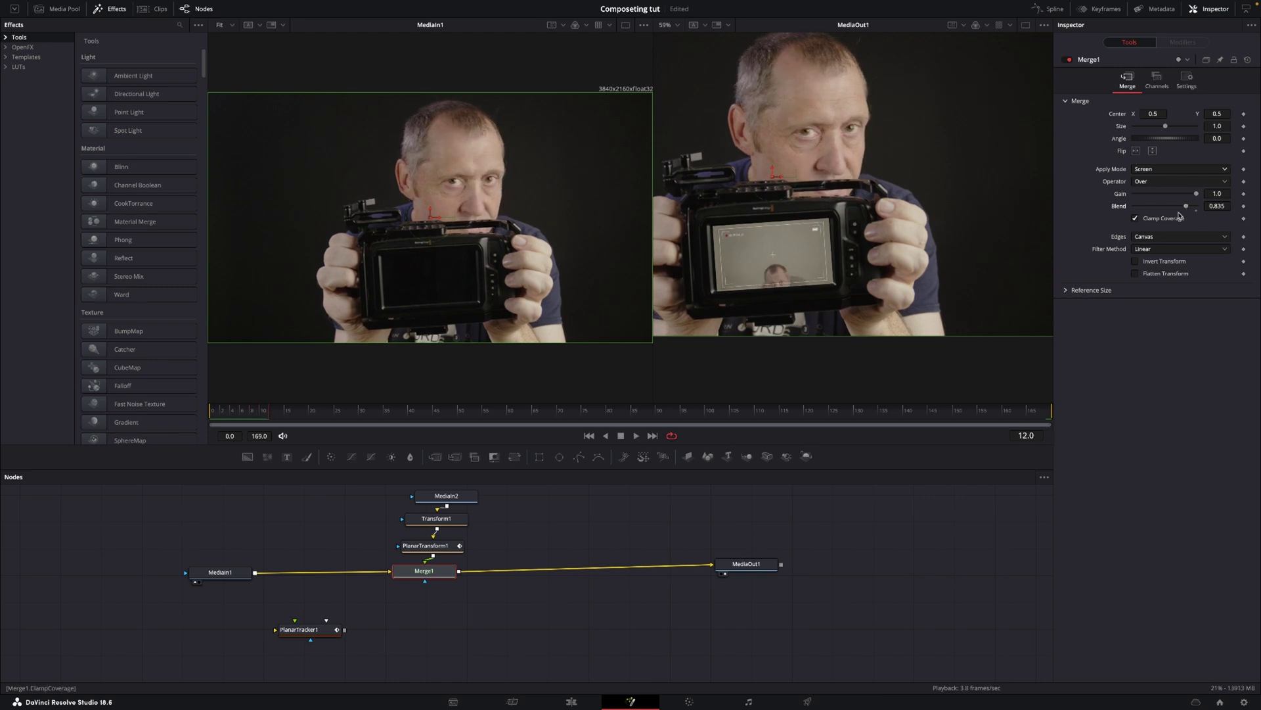
pyautogui.press('space')
# - Return to the Edit page and play back the composited clip
pyautogui.click(569, 700)
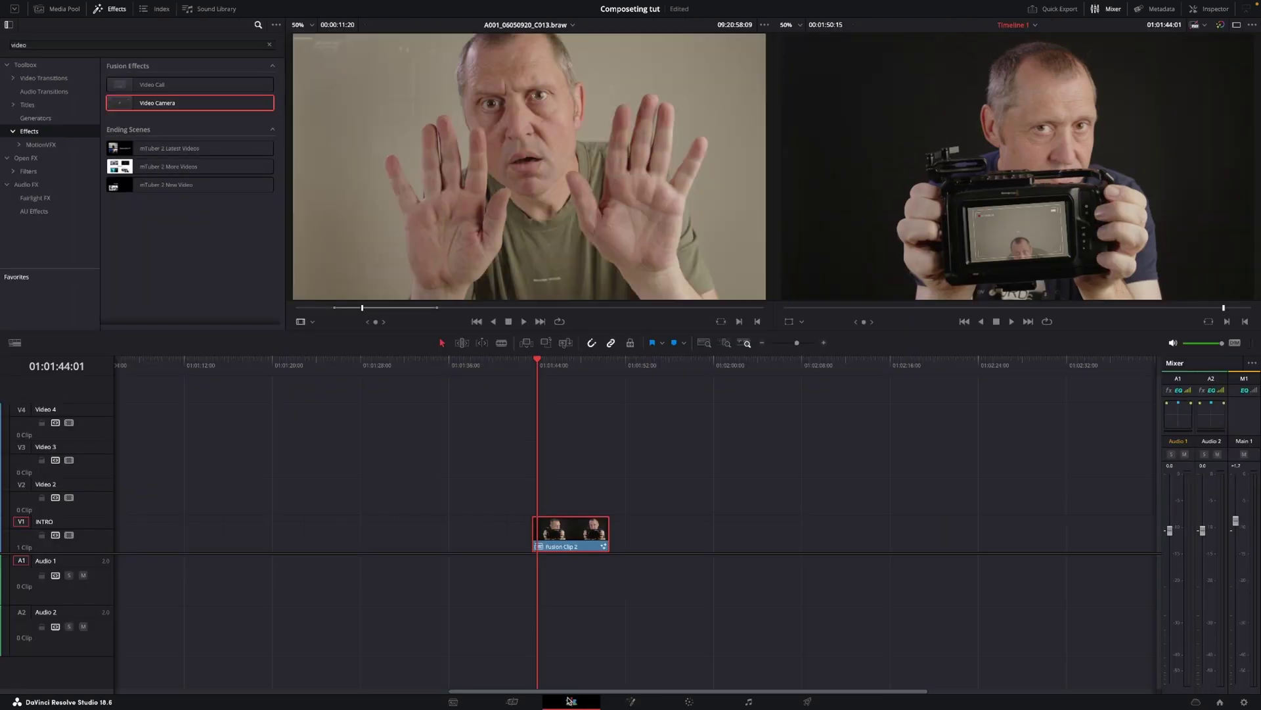
pyautogui.click(535, 367)
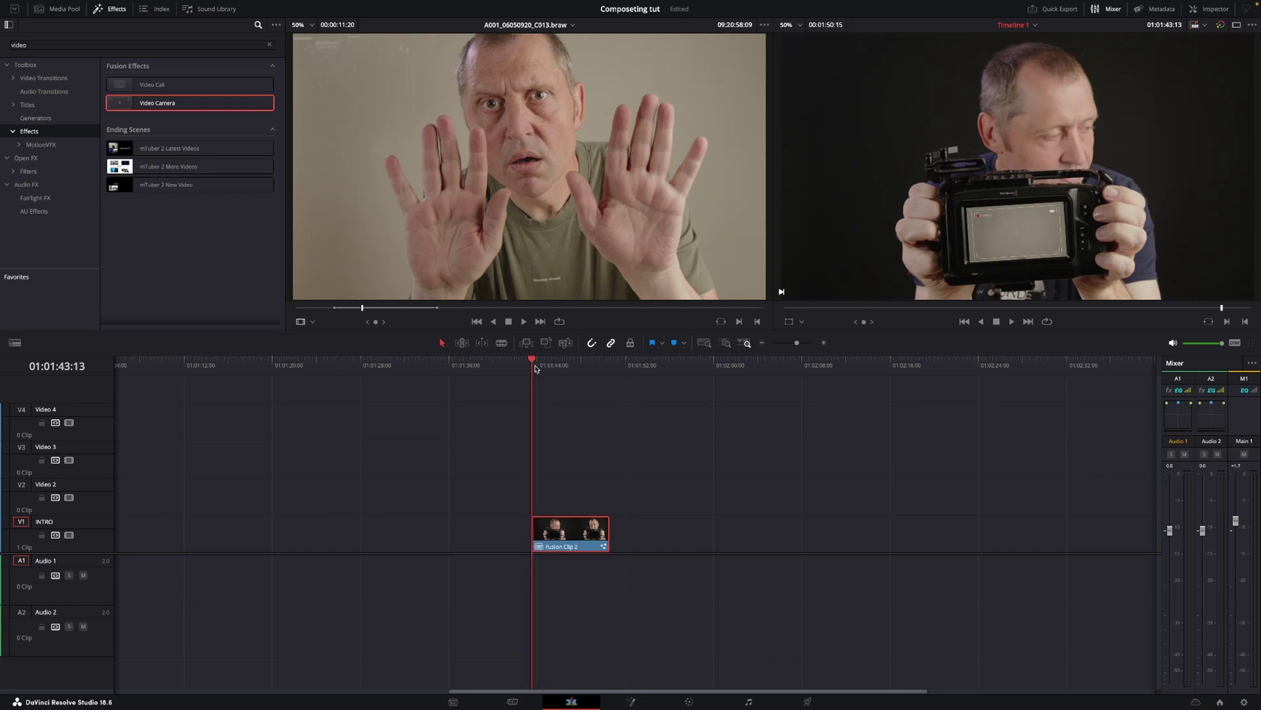
pyautogui.press('space')
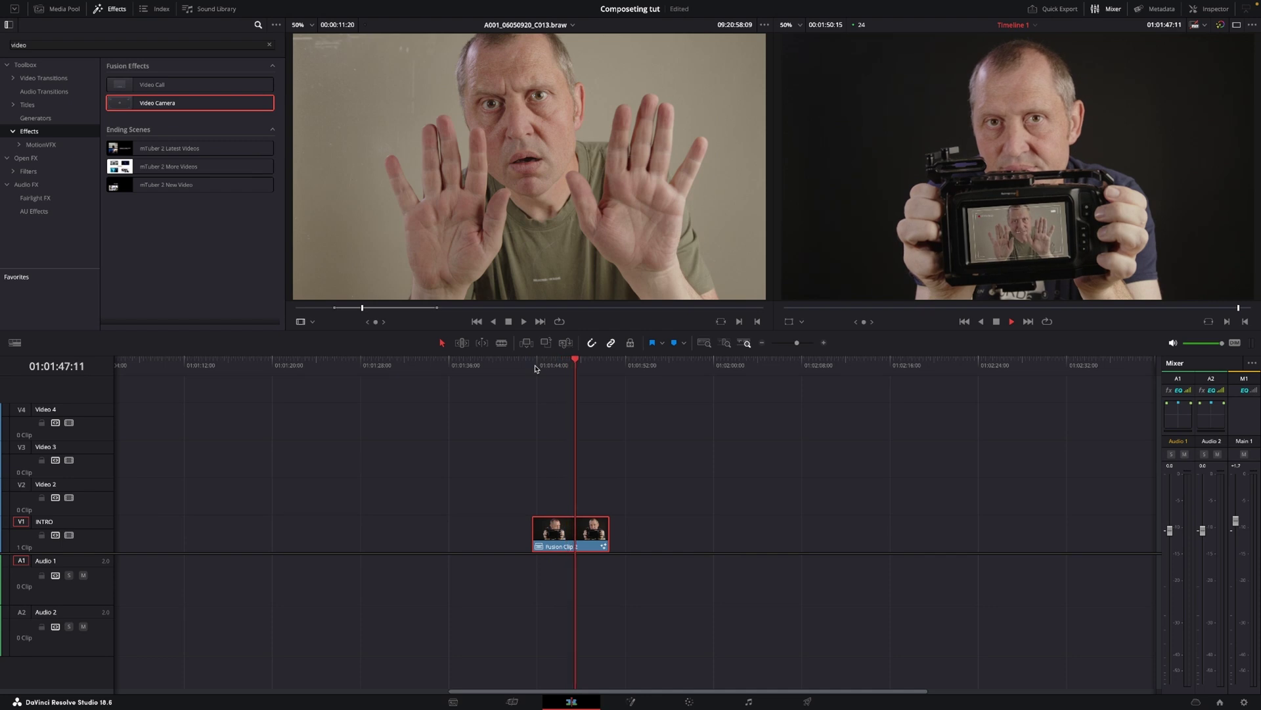
pyautogui.press('space')
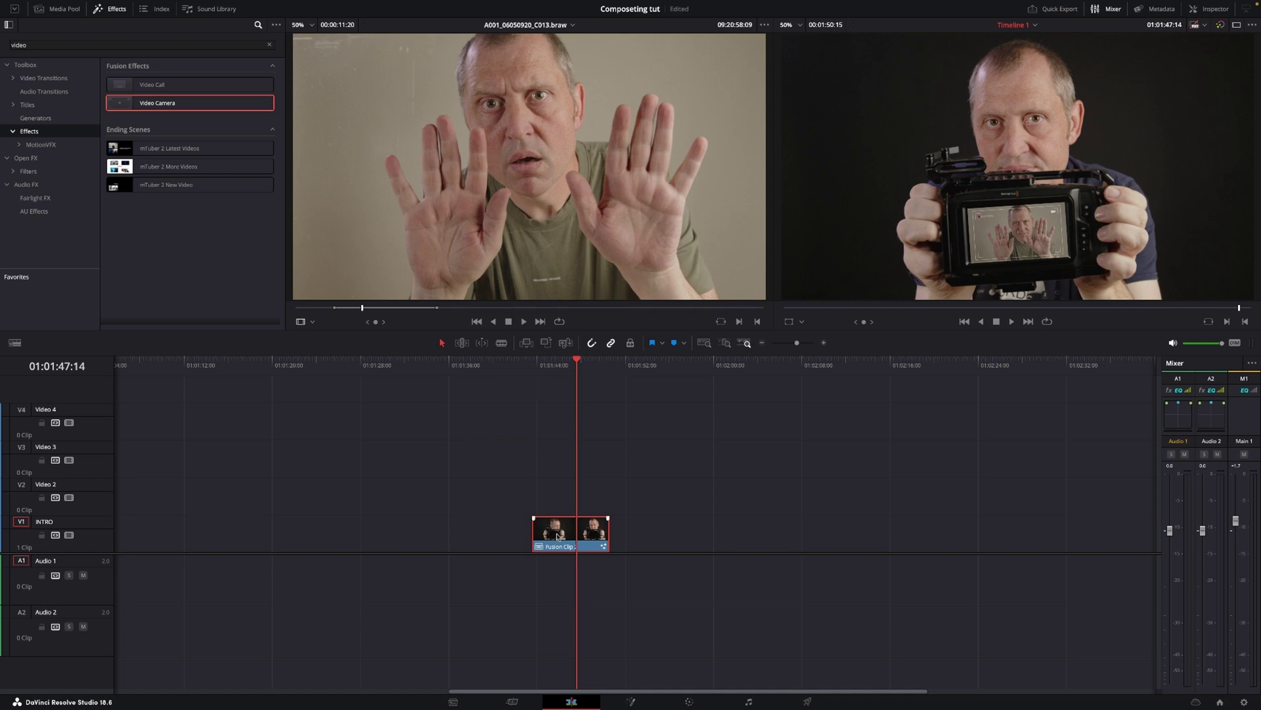
# - Alt-drag a copy of the Fusion clip onto Video 2 and give it an Orange clip color
pyautogui.moveTo(558, 531); pyautogui.dragTo(558, 494)
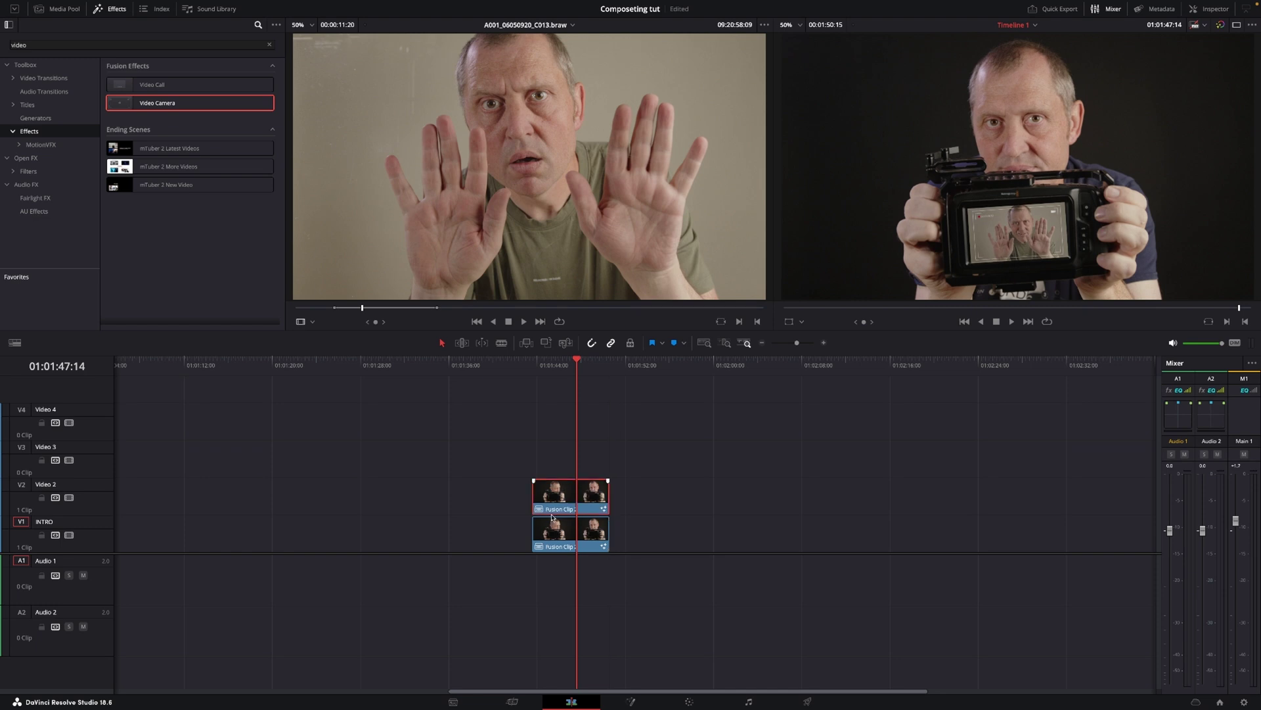
pyautogui.rightClick(555, 491)
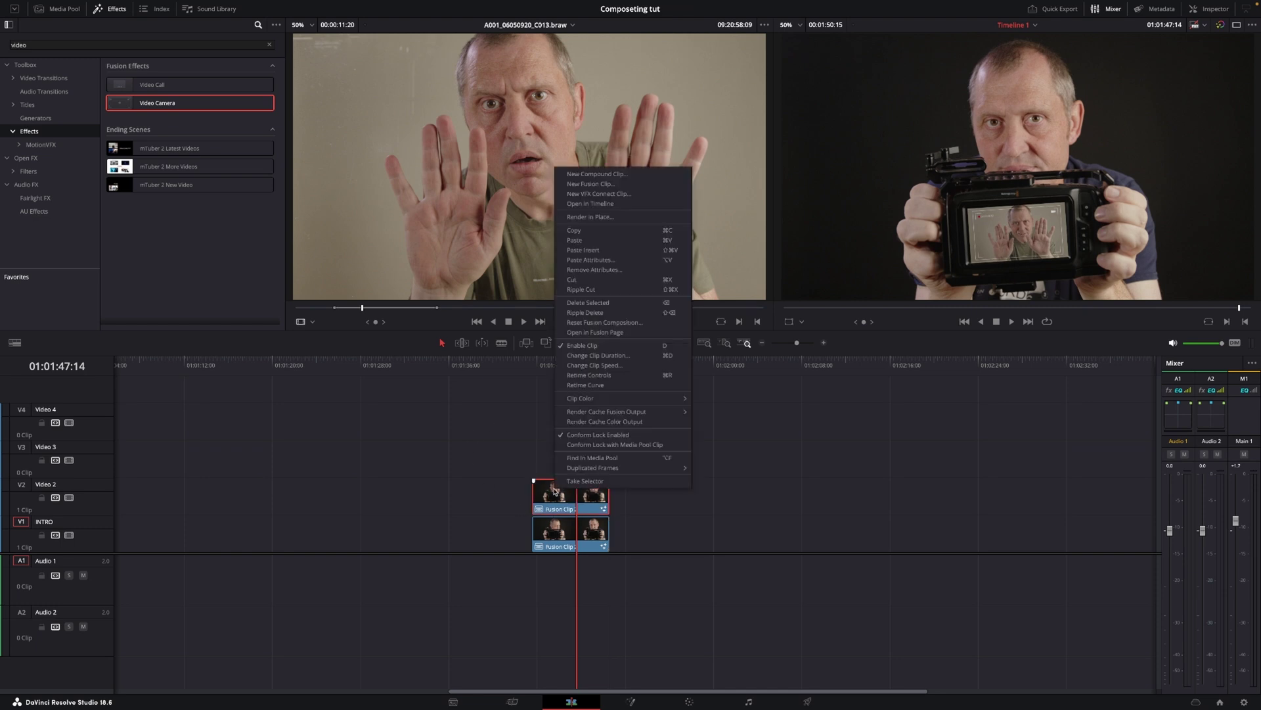
pyautogui.moveTo(578, 399)
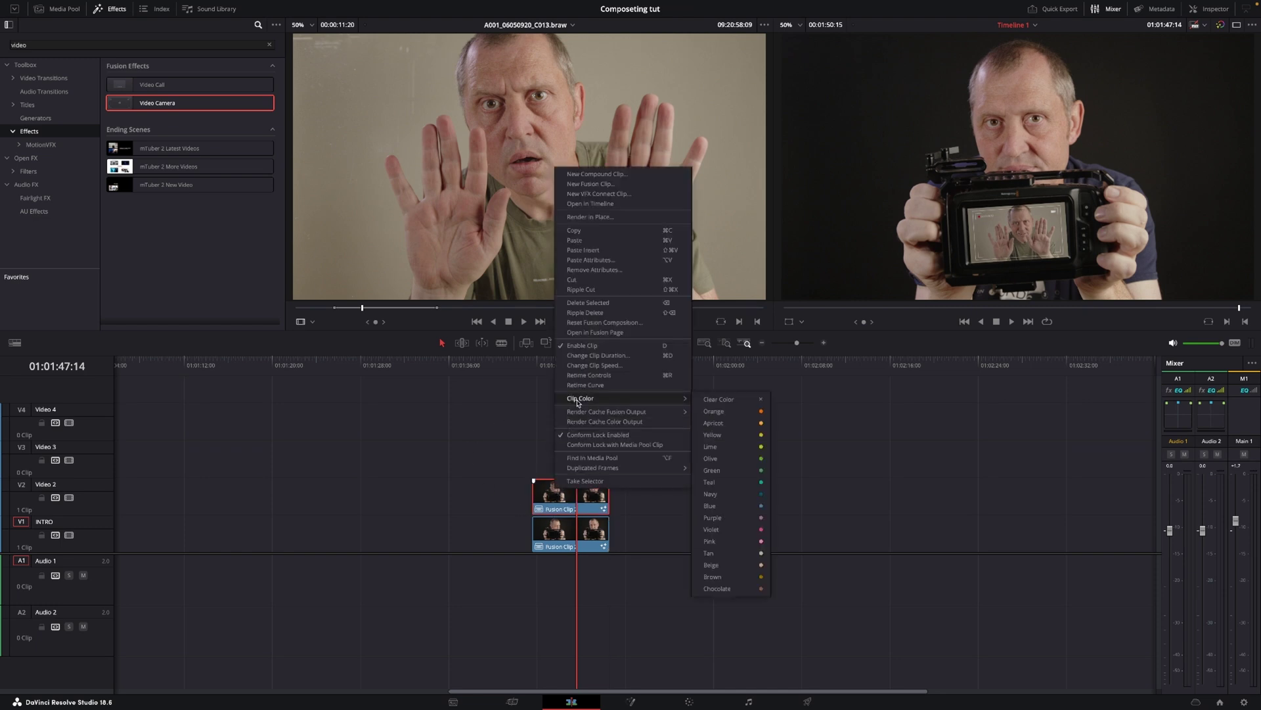
pyautogui.click(725, 412)
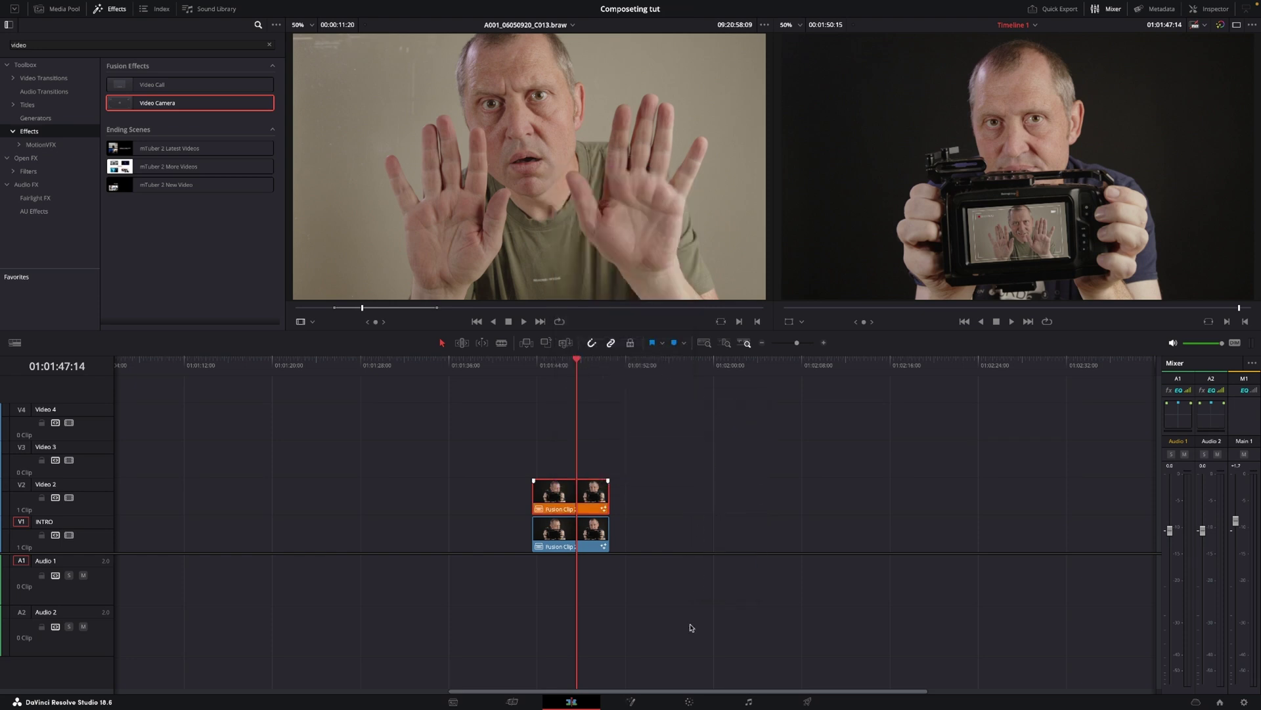
pyautogui.click(689, 702)
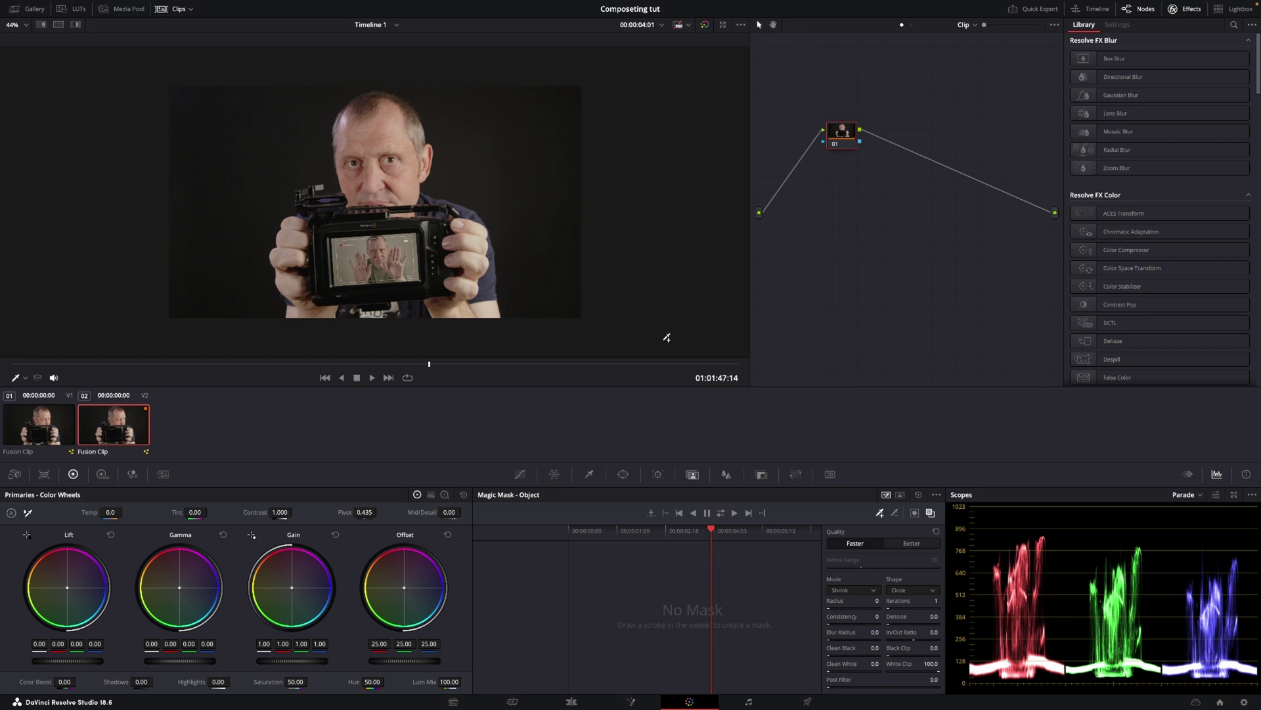
# - Set Magic Mask quality to Better and paint add strokes over the camera rig, screen and wrist area
pyautogui.press('Home')
pyautogui.scroll(1, 312, 254)
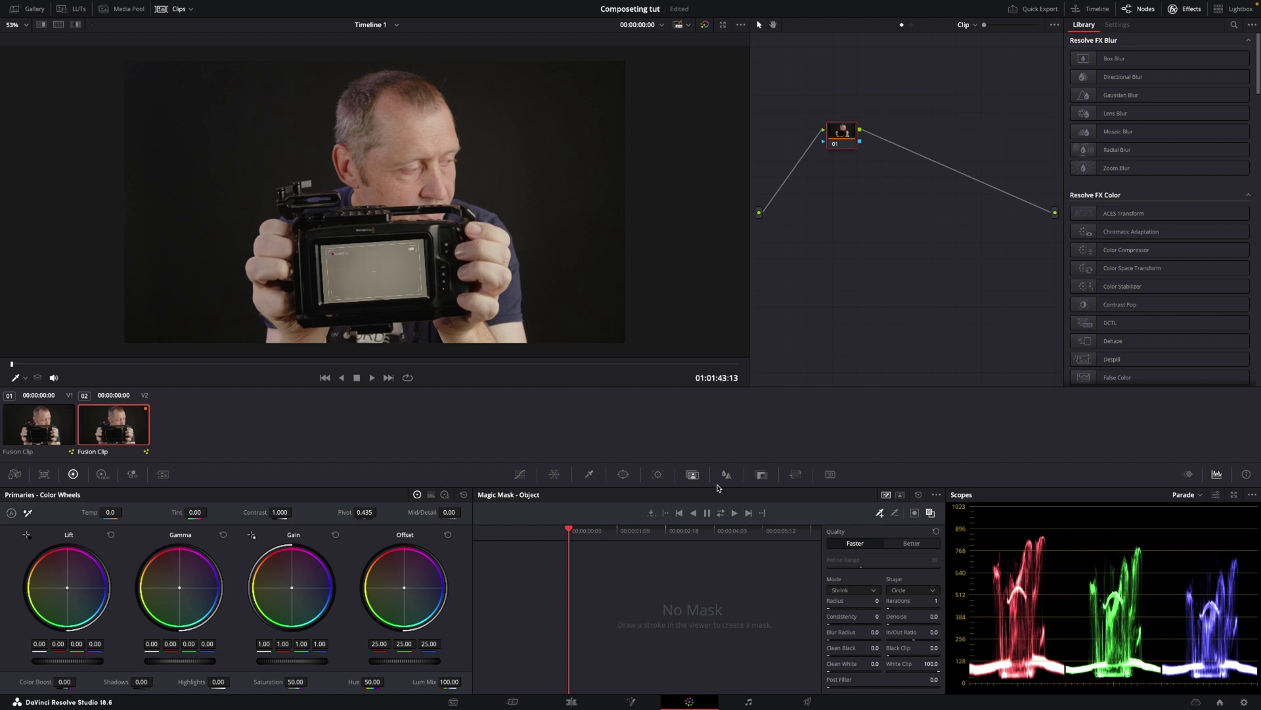
pyautogui.click(903, 545)
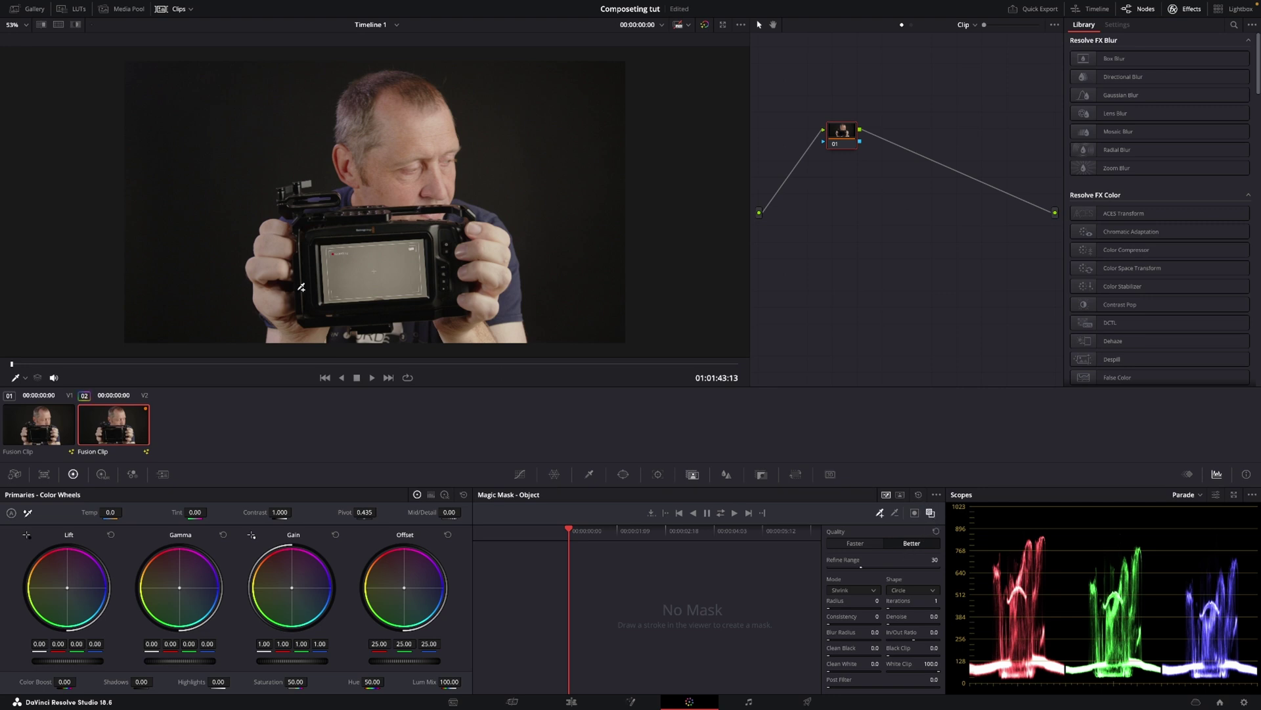
pyautogui.scroll(-1, 376, 253)
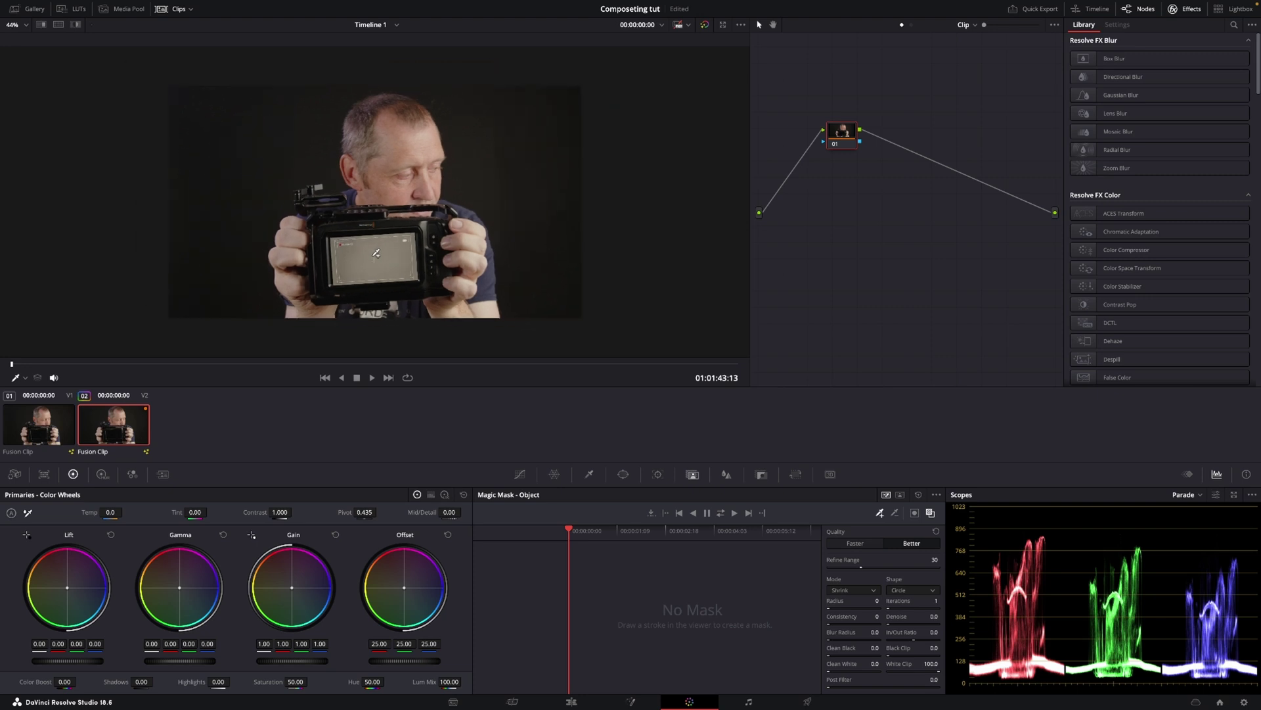
pyautogui.scroll(2, 376, 253)
pyautogui.scroll(-1, 376, 253)
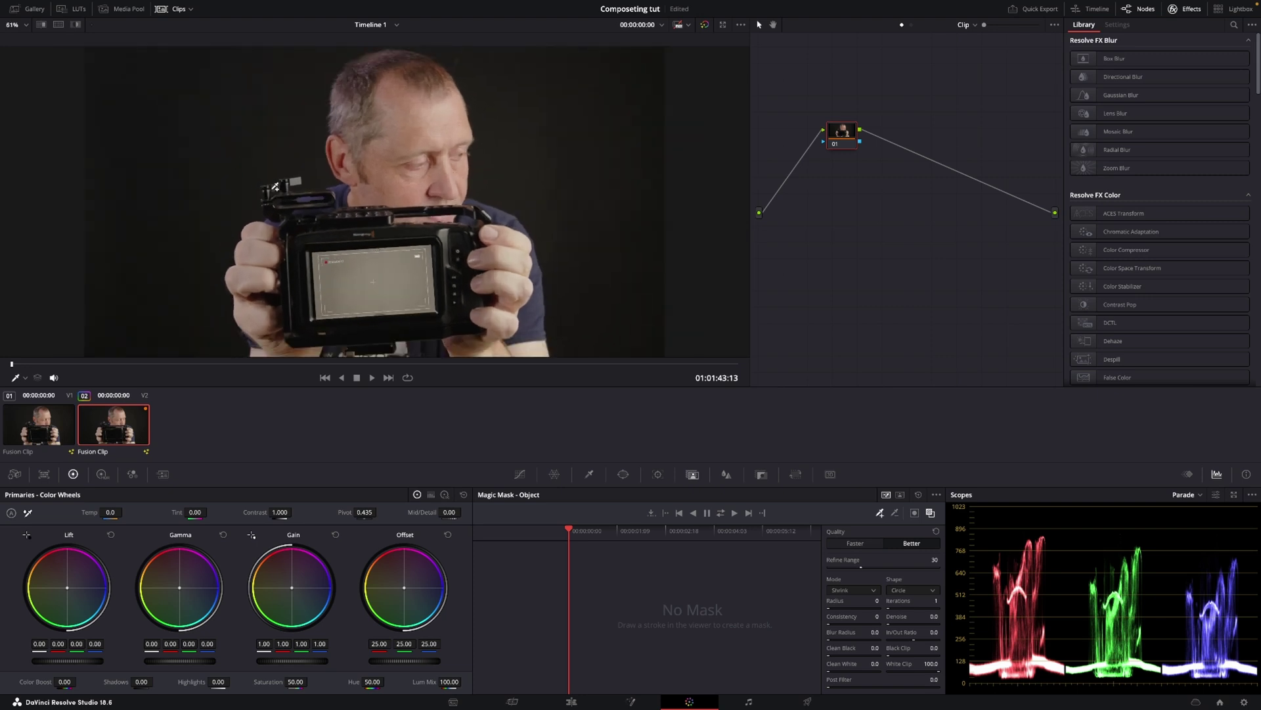
pyautogui.moveTo(290, 185); pyautogui.dragTo(280, 202)
pyautogui.moveTo(292, 218)
pyautogui.mouseDown()
pyautogui.moveTo(300, 303)
pyautogui.moveTo(337, 312)
pyautogui.moveTo(462, 280)
pyautogui.moveTo(456, 242)
pyautogui.moveTo(394, 218)
pyautogui.mouseUp()
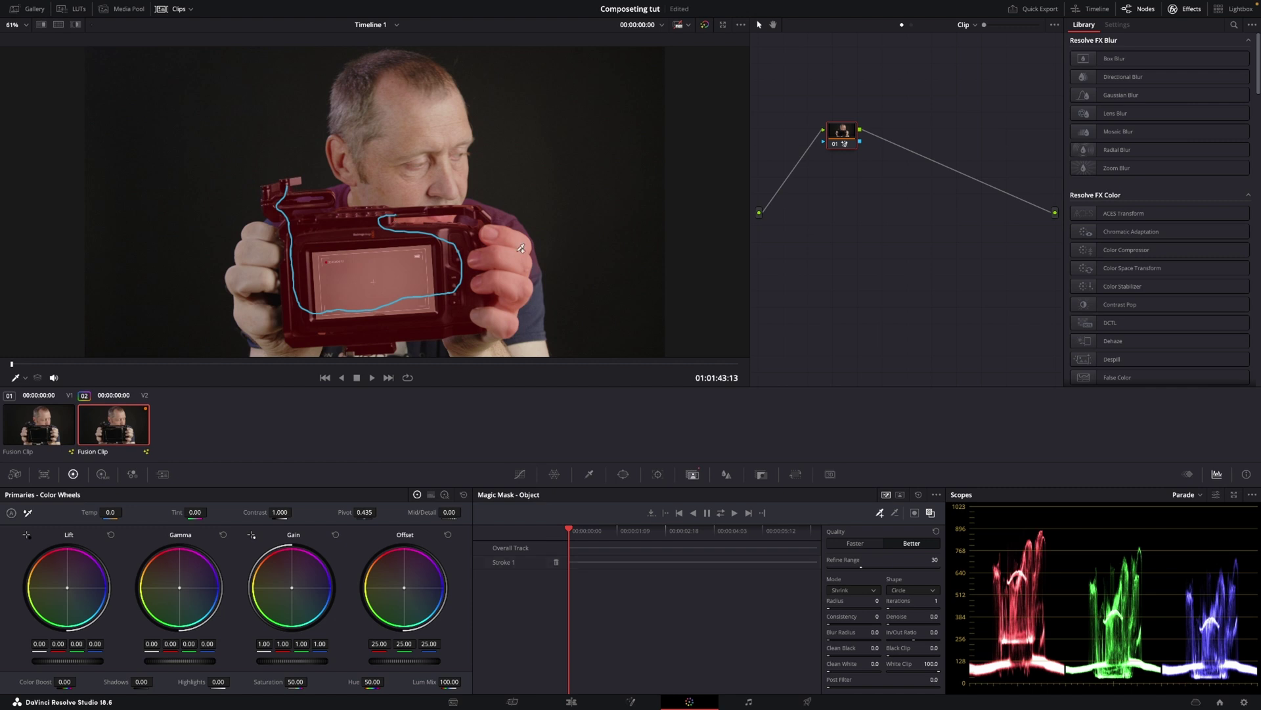
pyautogui.scroll(-1, 544, 267)
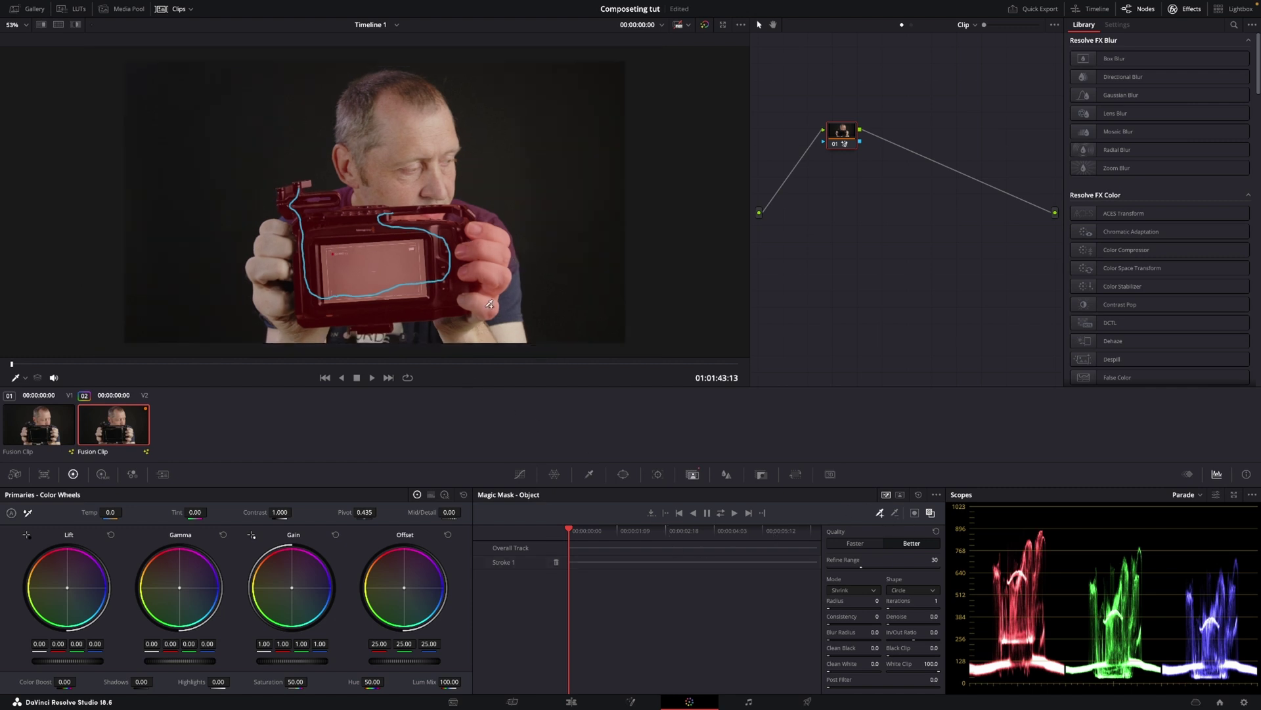
pyautogui.moveTo(479, 320)
pyautogui.mouseDown()
pyautogui.moveTo(456, 328)
pyautogui.moveTo(463, 340)
pyautogui.moveTo(446, 308)
pyautogui.moveTo(464, 321)
pyautogui.mouseUp()
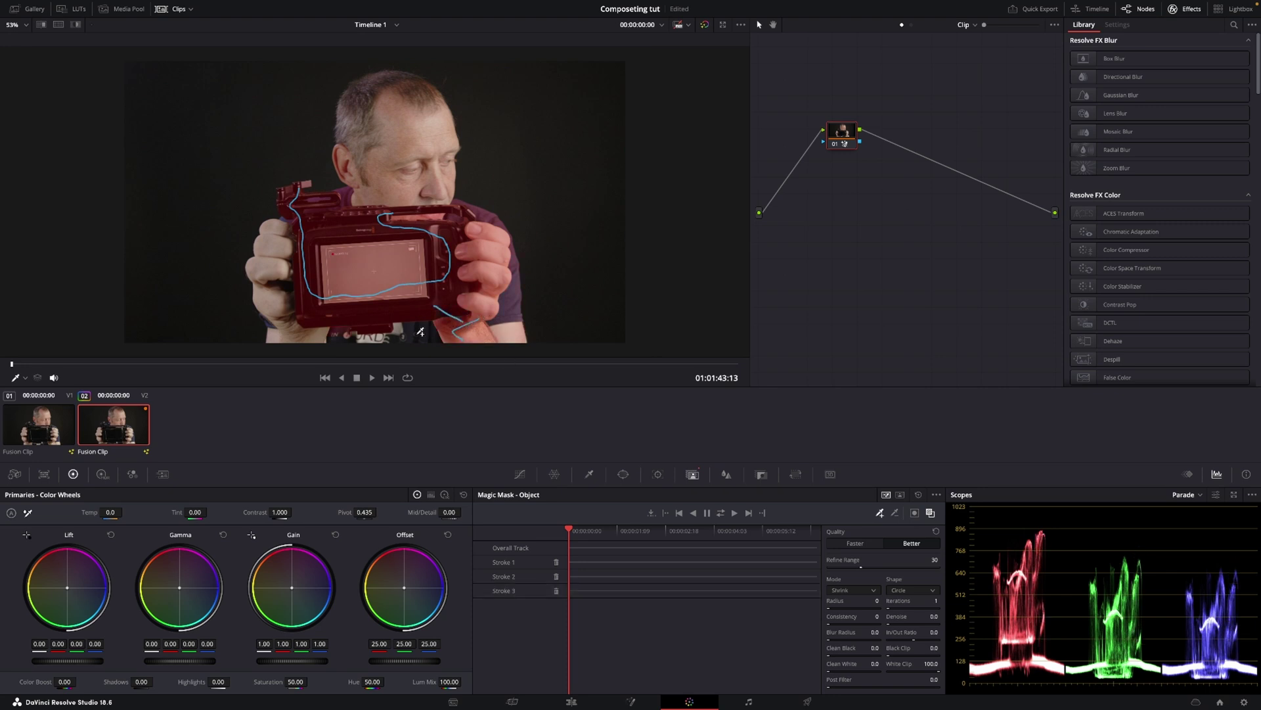
pyautogui.moveTo(283, 222)
pyautogui.mouseDown()
pyautogui.moveTo(270, 284)
pyautogui.moveTo(292, 338)
pyautogui.mouseUp()
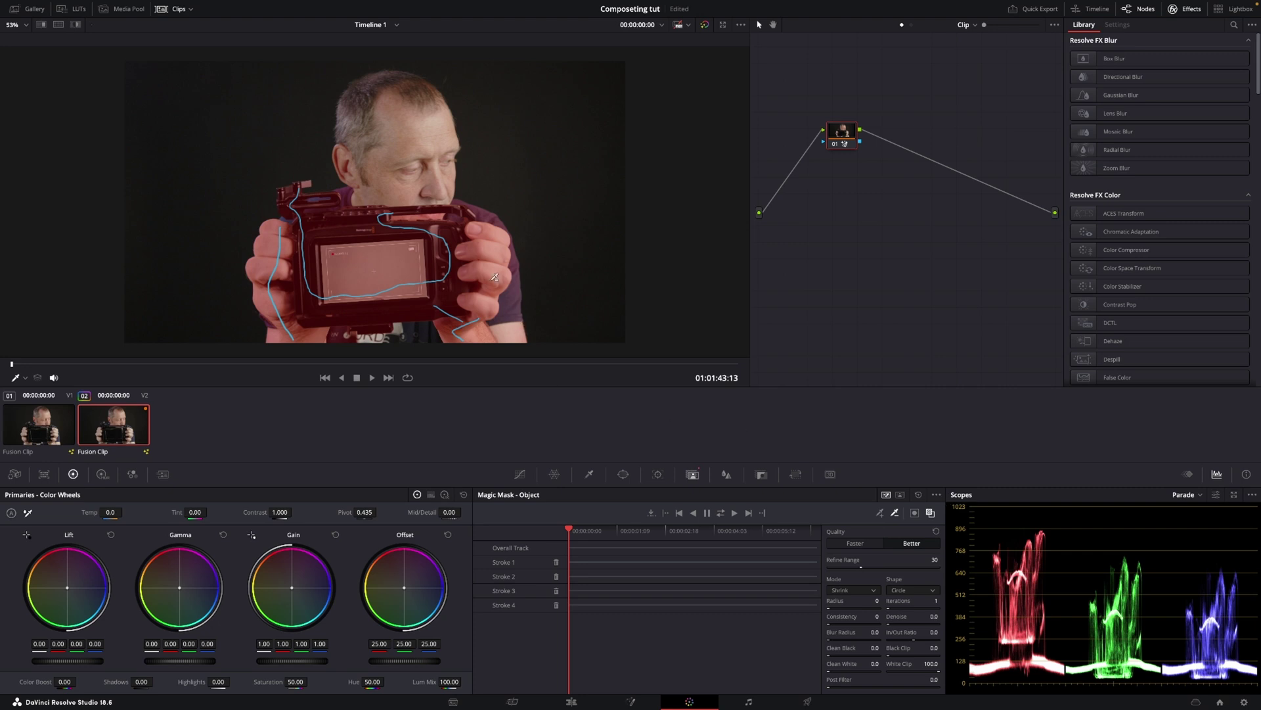
# - Paint subtract strokes to remove the man's arm, shirt and stray rig patches from the mask
pyautogui.moveTo(418, 213); pyautogui.dragTo(435, 216)
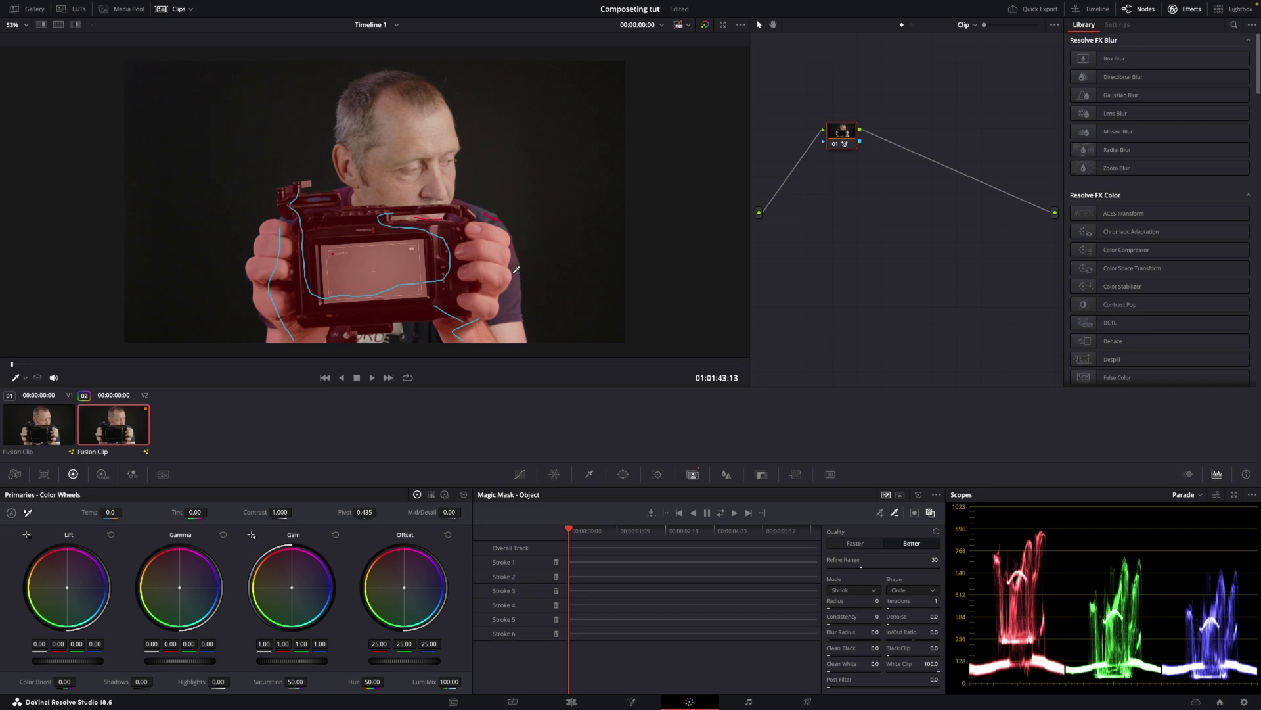
pyautogui.moveTo(519, 264); pyautogui.dragTo(515, 337)
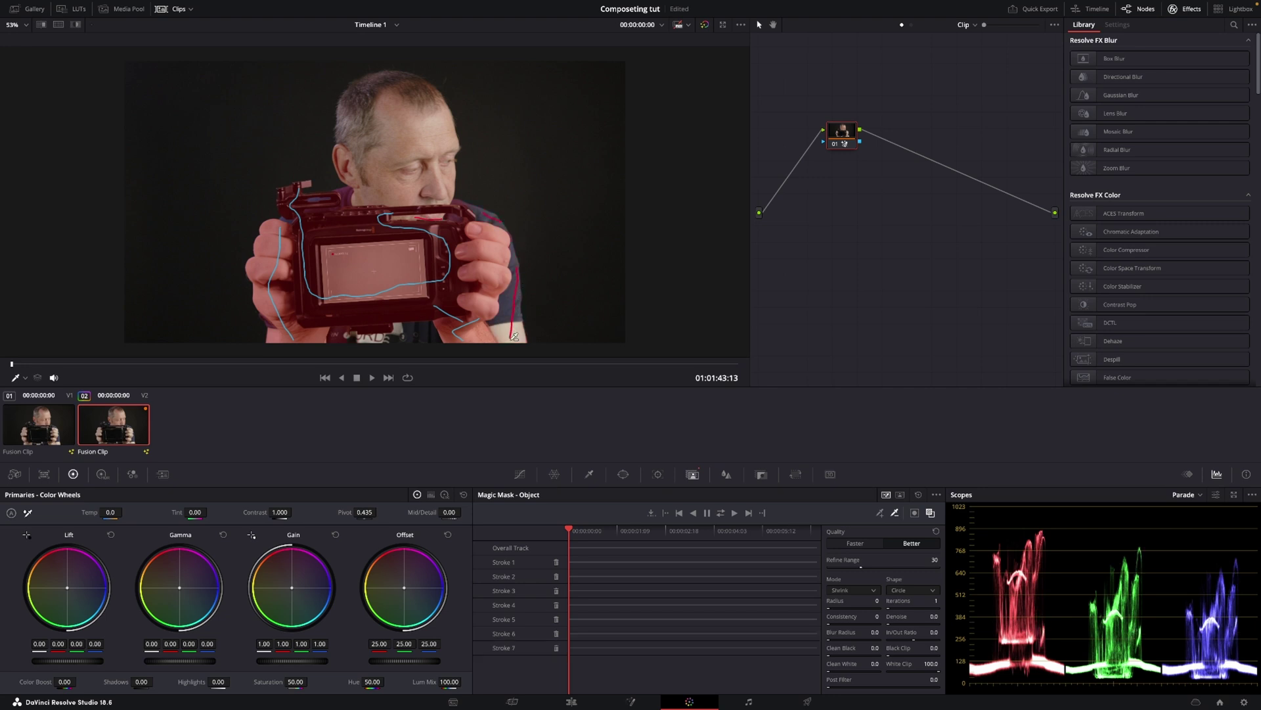
pyautogui.moveTo(341, 325); pyautogui.dragTo(339, 338)
pyautogui.moveTo(349, 197); pyautogui.dragTo(348, 202)
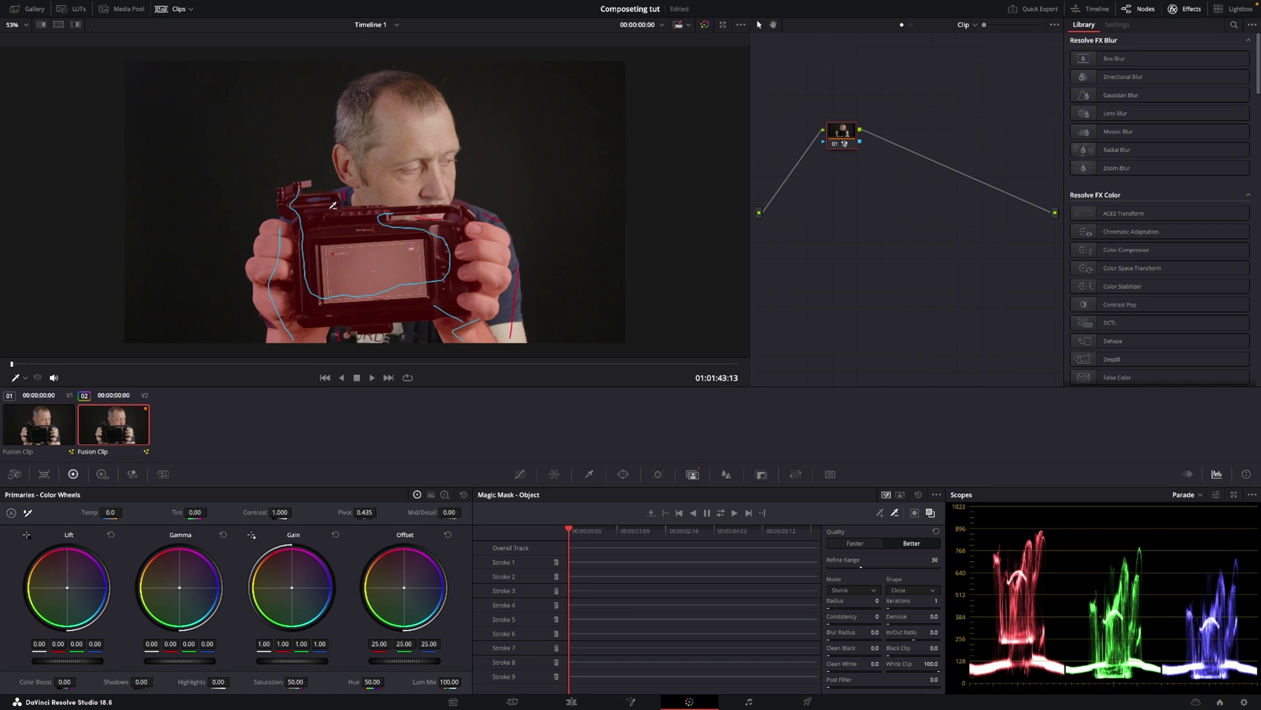
pyautogui.moveTo(323, 204); pyautogui.dragTo(323, 209)
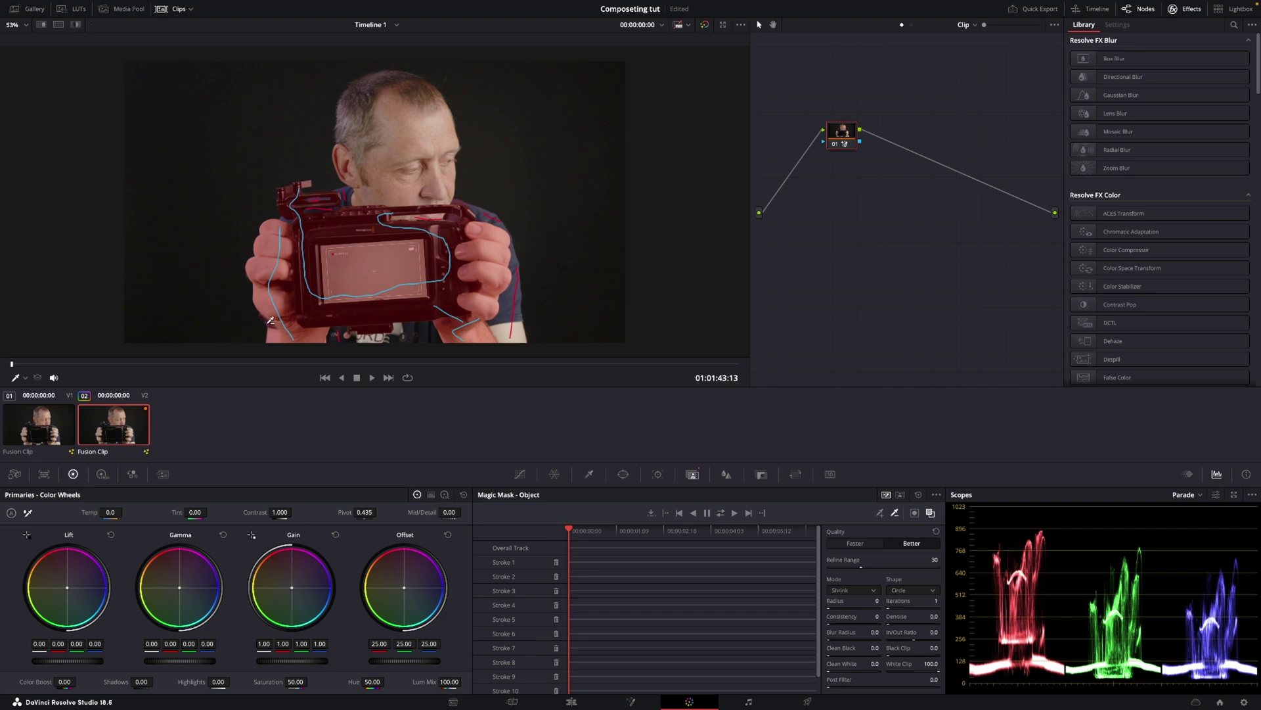
pyautogui.moveTo(270, 323); pyautogui.dragTo(275, 338)
# - Track the Magic Mask both ways, wire it to a new alpha output, and return to the clip start on Edit
pyautogui.click(721, 518)
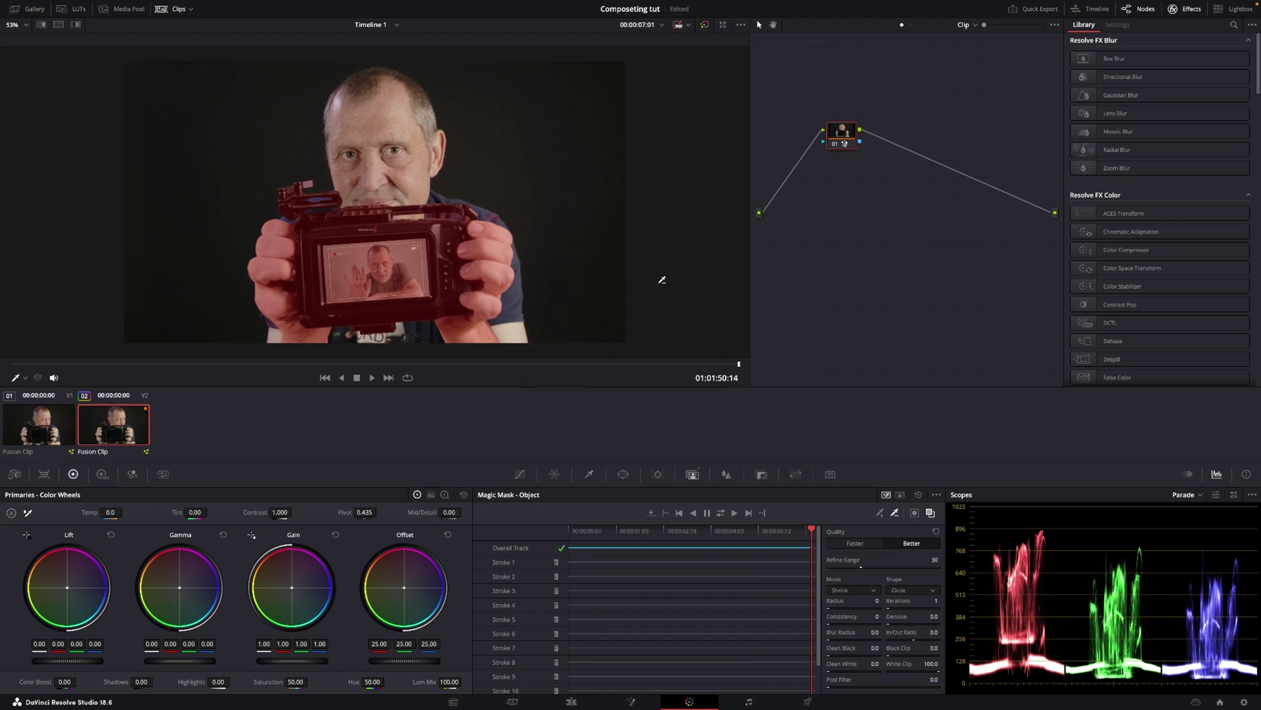
pyautogui.rightClick(881, 242)
pyautogui.click(921, 286)
pyautogui.moveTo(862, 145); pyautogui.dragTo(1052, 230)
pyautogui.click(571, 701)
pyautogui.moveTo(610, 364); pyautogui.dragTo(532, 372)
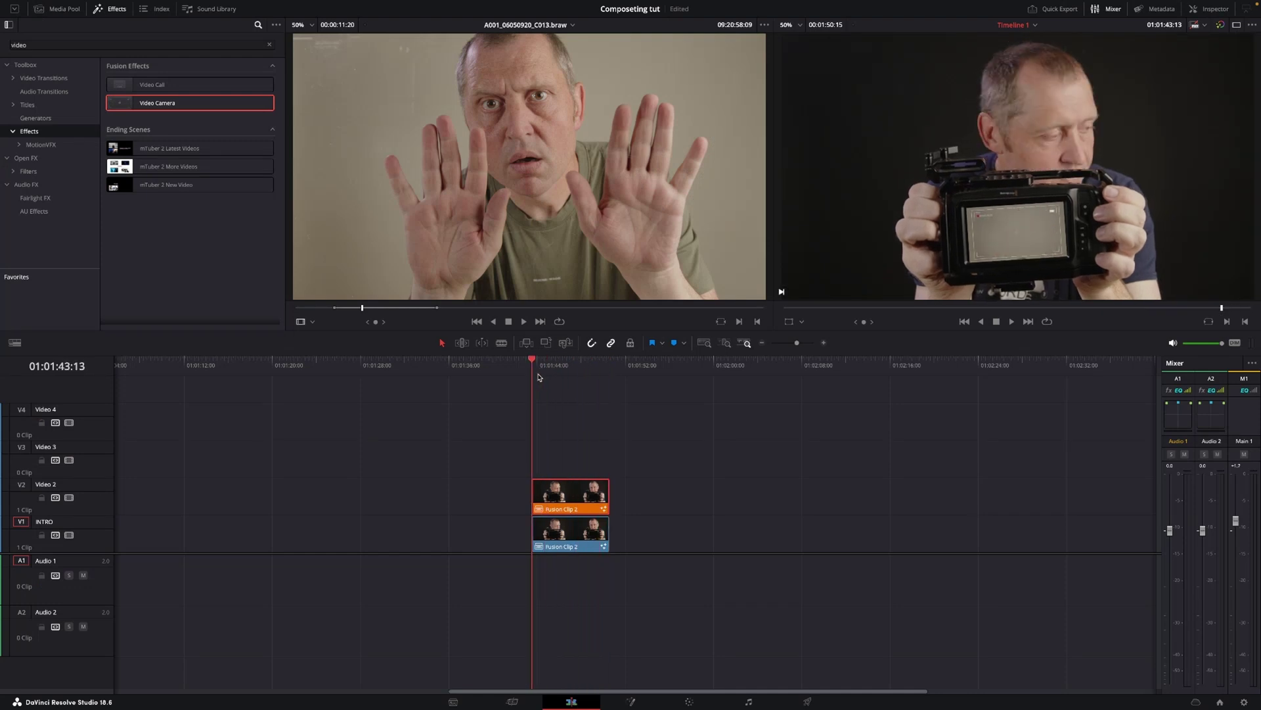
# - Apply the Open FX Lens Blur effect to the lower Fusion Clip 2
pyautogui.click(559, 540)
pyautogui.moveTo(78, 44); pyautogui.dragTo(10, 42)
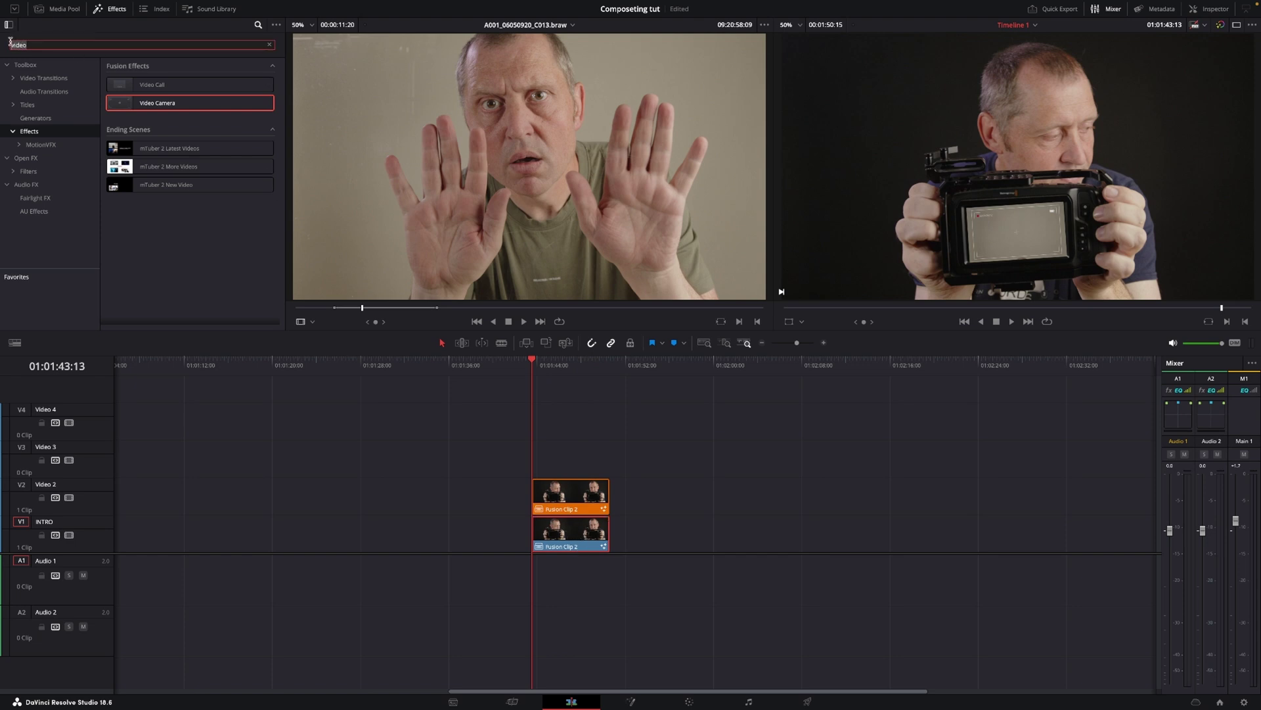
pyautogui.press('BackSpace')
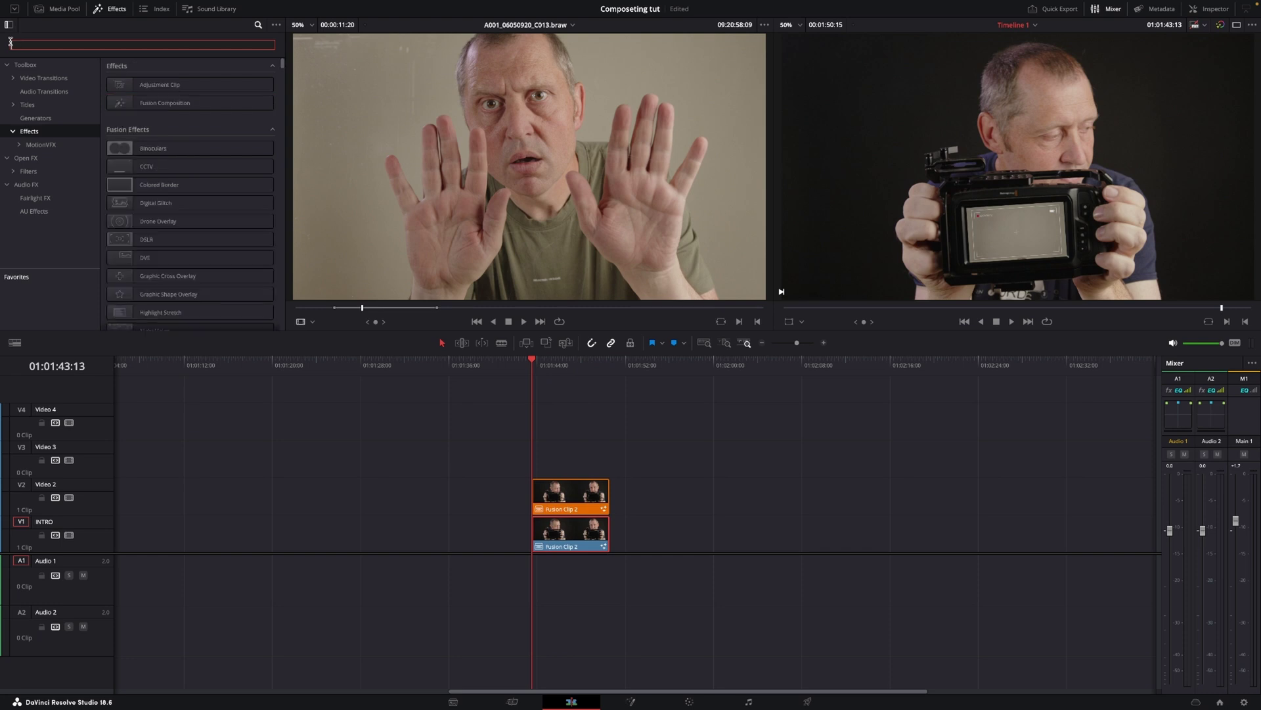
pyautogui.write('md')
pyautogui.write('lur')
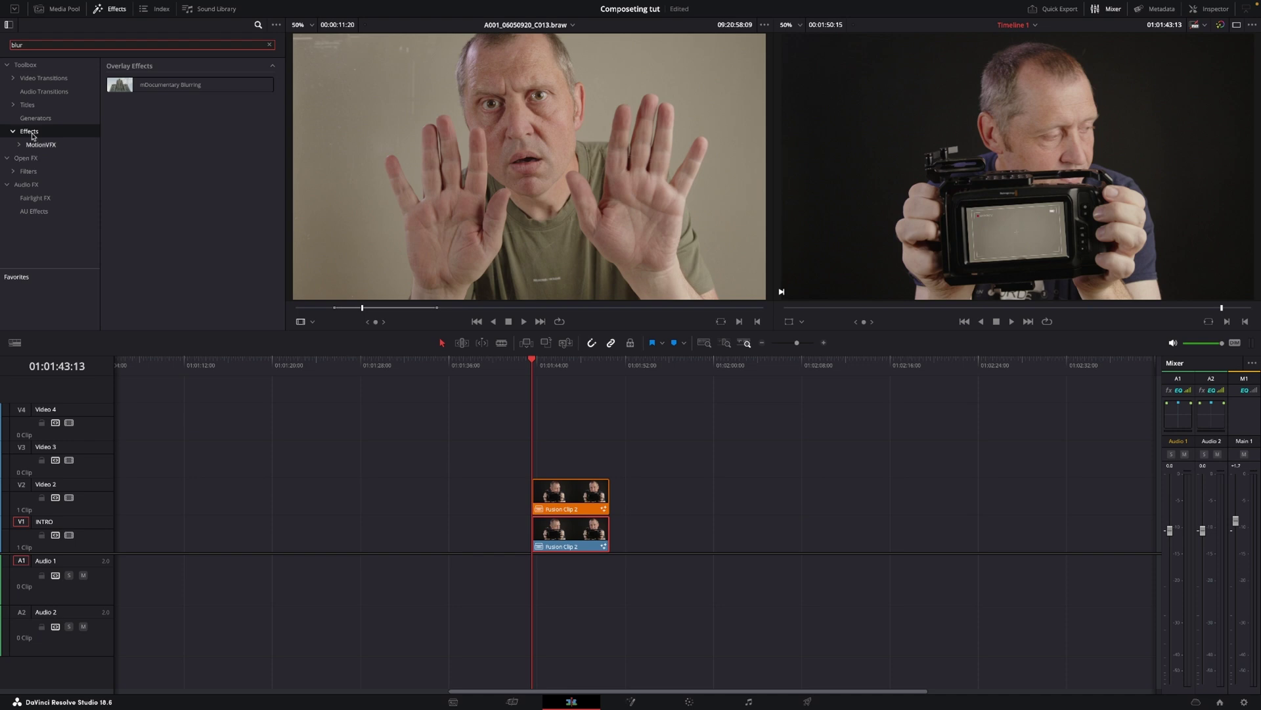
pyautogui.click(29, 160)
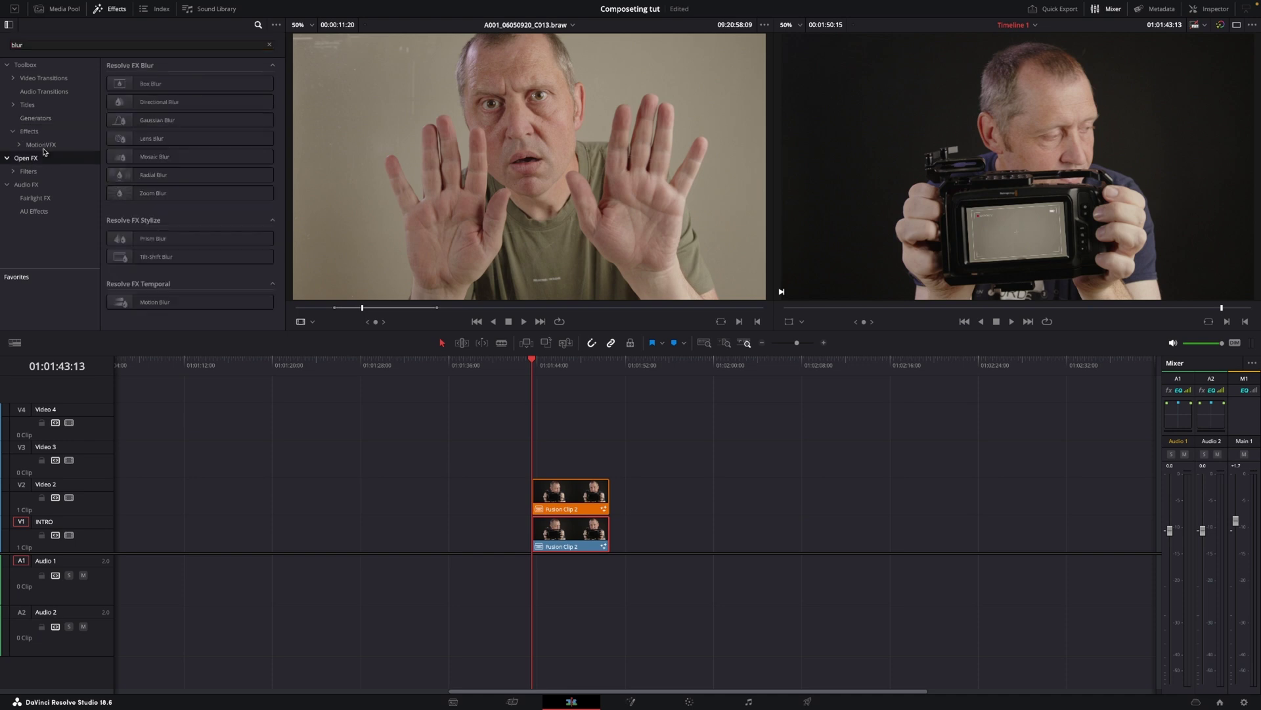
pyautogui.moveTo(155, 140); pyautogui.dragTo(583, 542)
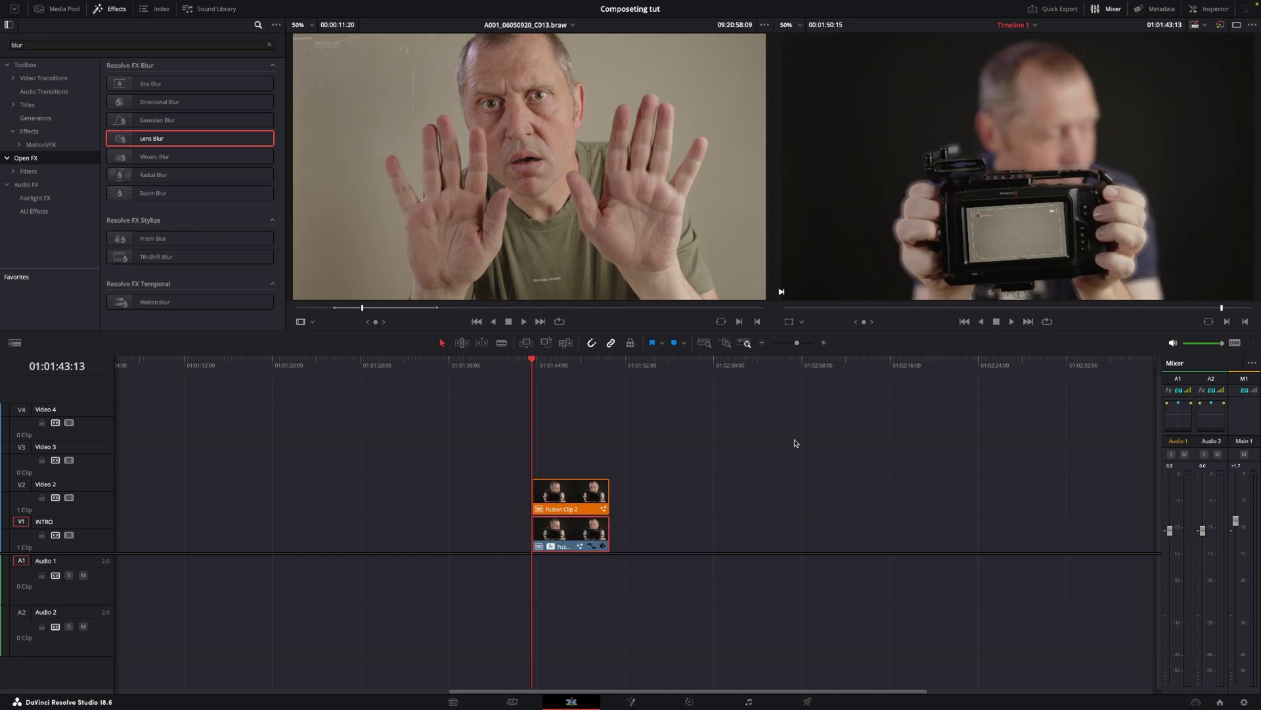
# - In the Inspector, set the Lens Blur aperture shape to Triangle and blur size to 0
pyautogui.click(1202, 8)
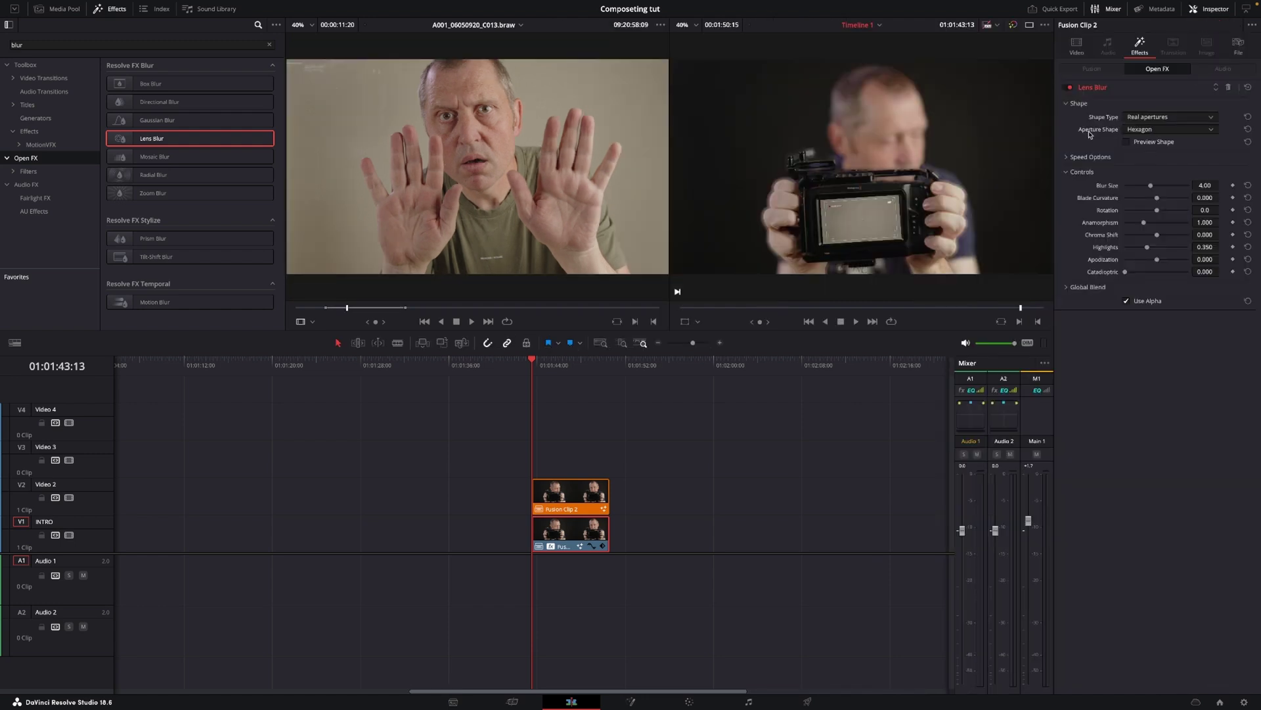
pyautogui.click(1147, 131)
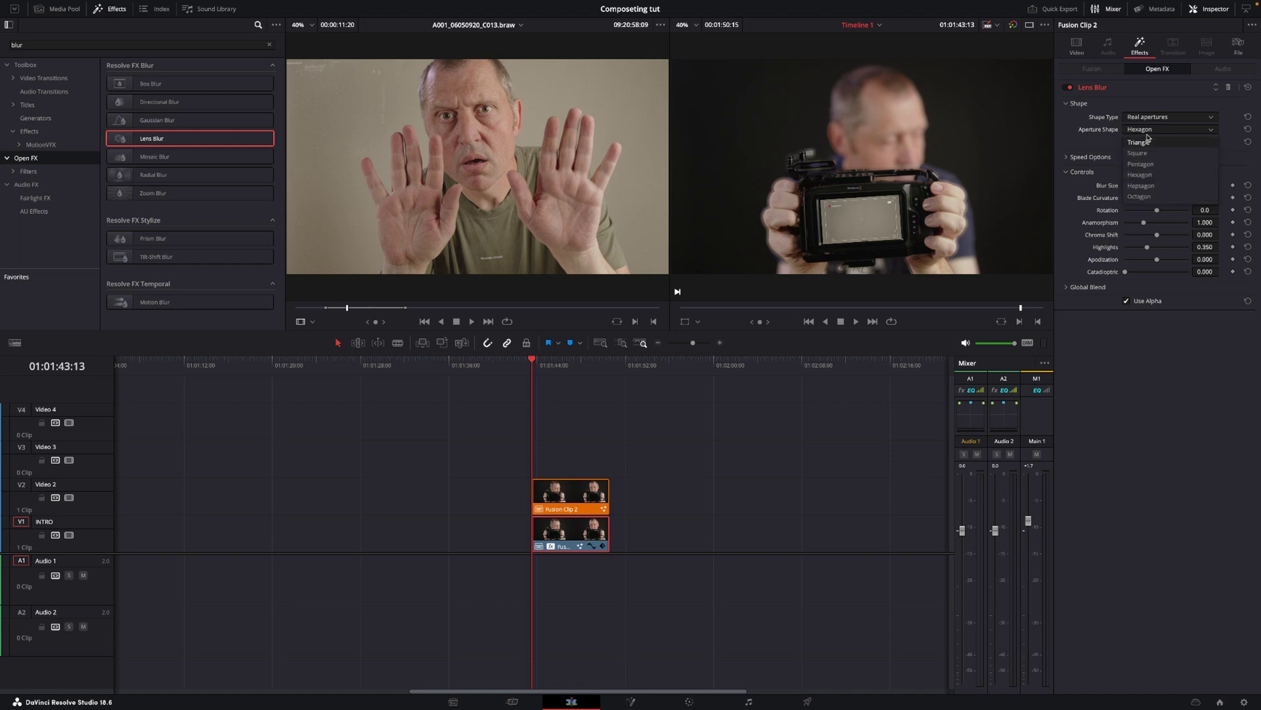
pyautogui.click(1158, 143)
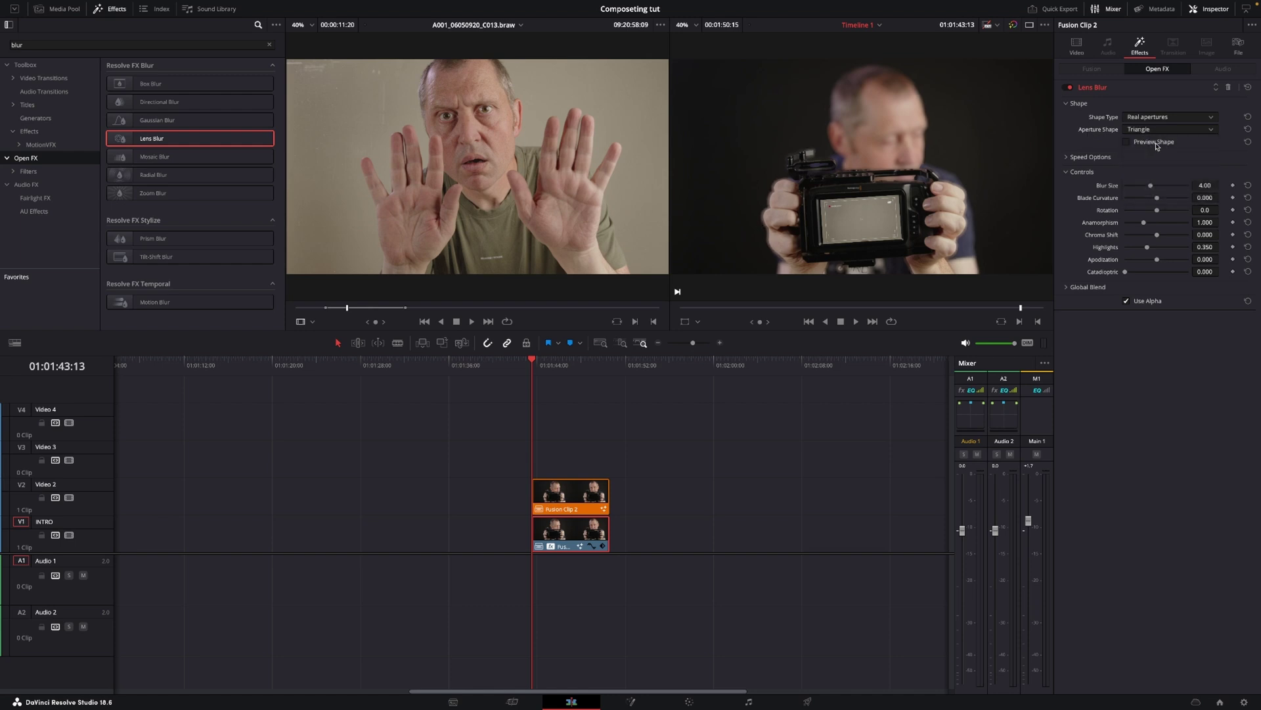
pyautogui.moveTo(1151, 189); pyautogui.dragTo(1124, 189)
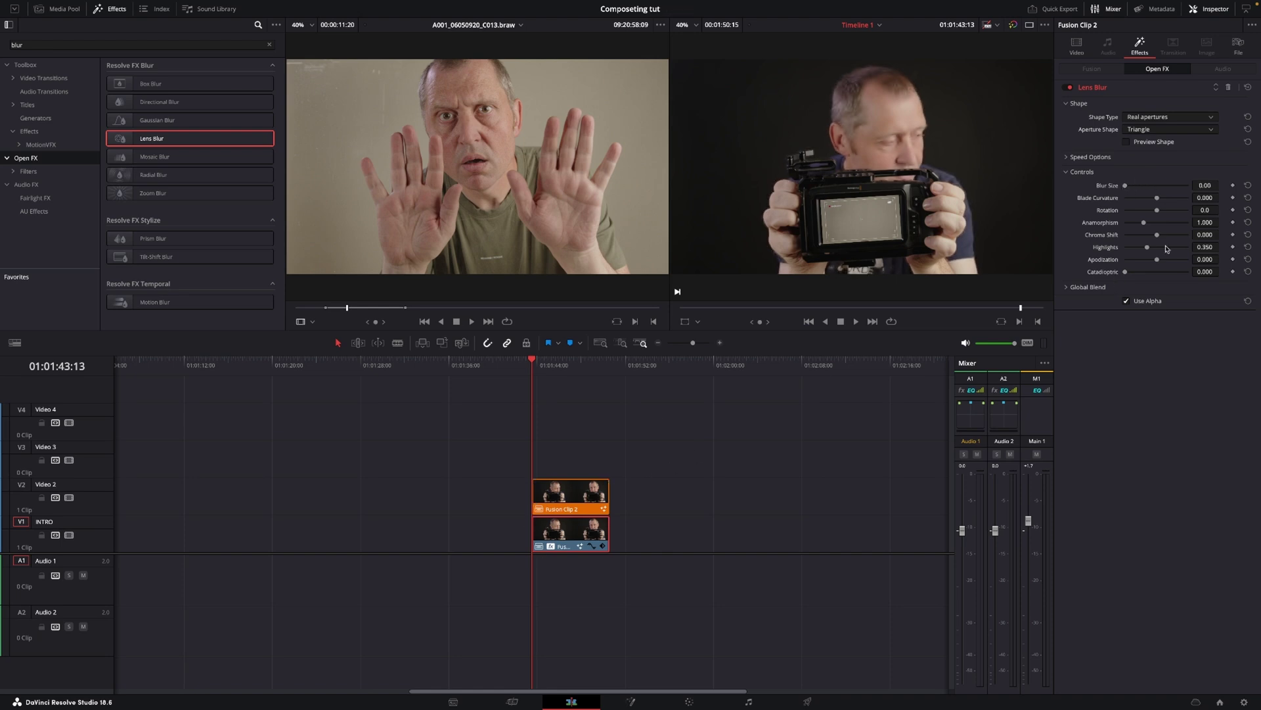
# - Keyframe Lens Blur Size at 0.00 at the clip start, ramping to 3.49 later, then replay
pyautogui.click(1233, 186)
pyautogui.press('space')
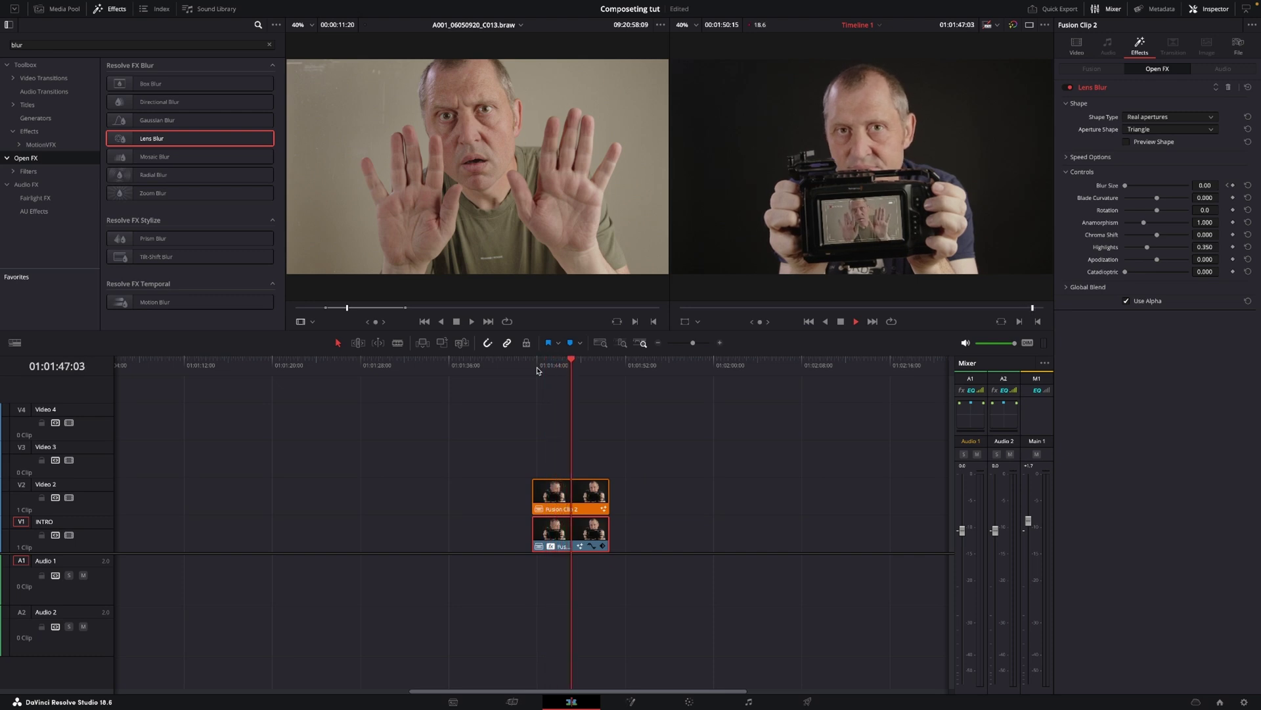
pyautogui.press('space')
pyautogui.moveTo(1126, 186); pyautogui.dragTo(1132, 188)
pyautogui.click(529, 366)
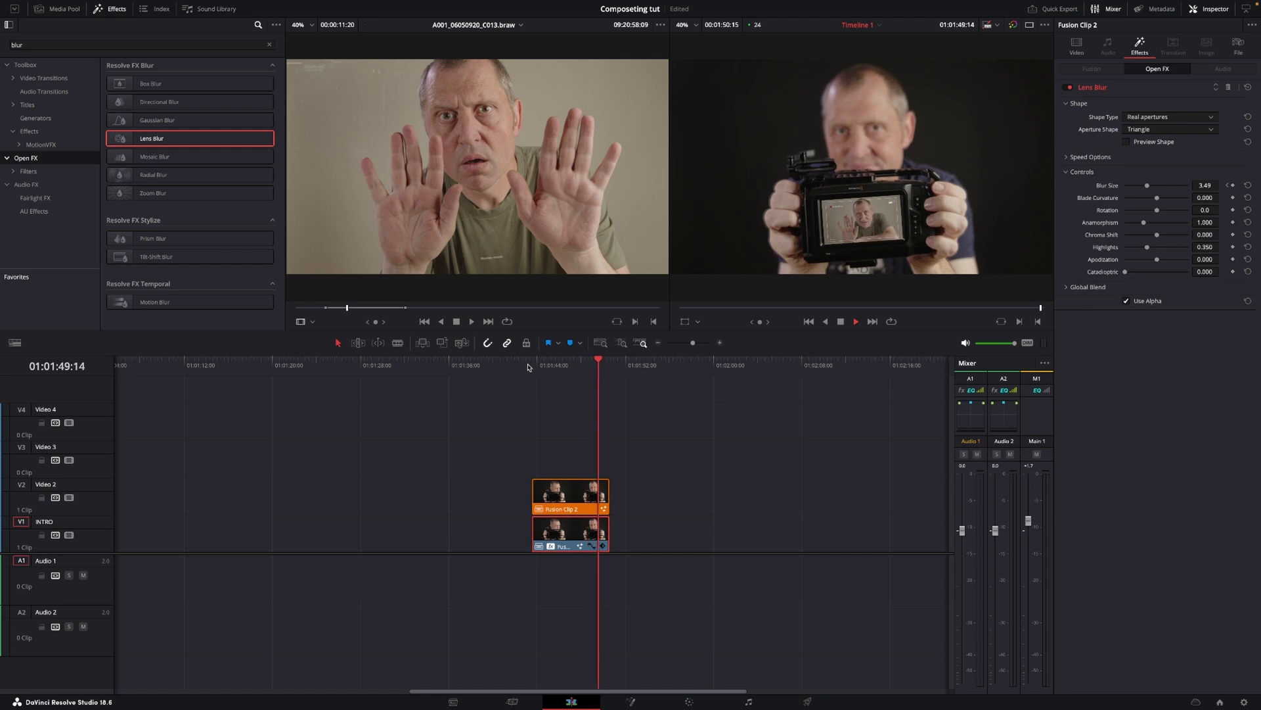
pyautogui.press('space')
# - Place an Adjustment Clip on Video 3 above the Fusion clips
pyautogui.moveTo(608, 367); pyautogui.dragTo(540, 374)
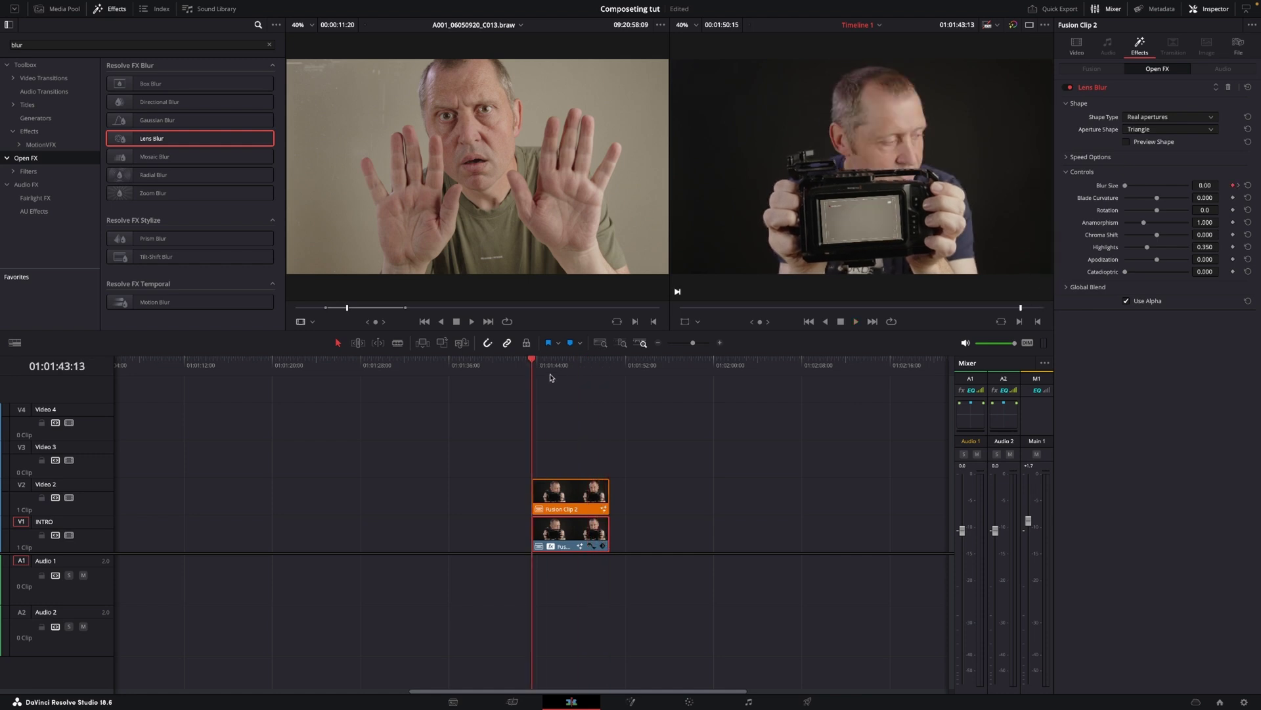
pyautogui.click(63, 134)
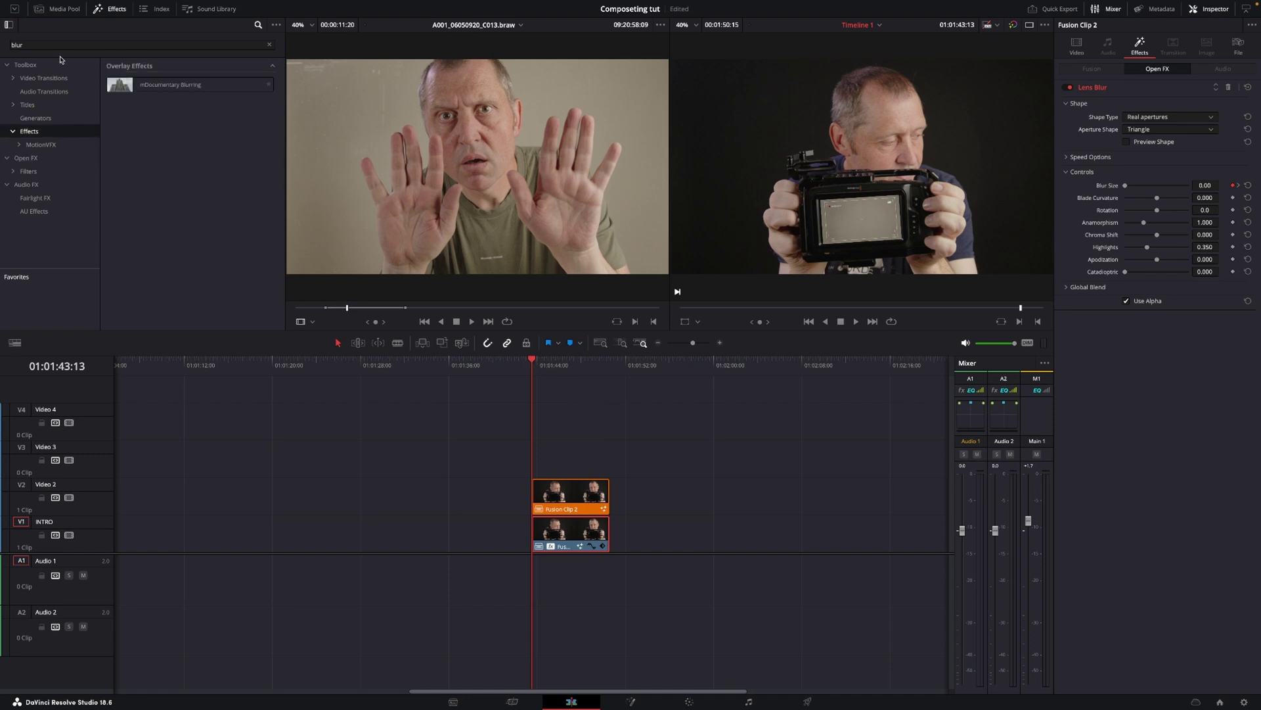
pyautogui.moveTo(47, 44); pyautogui.dragTo(2, 42)
pyautogui.press('BackSpace')
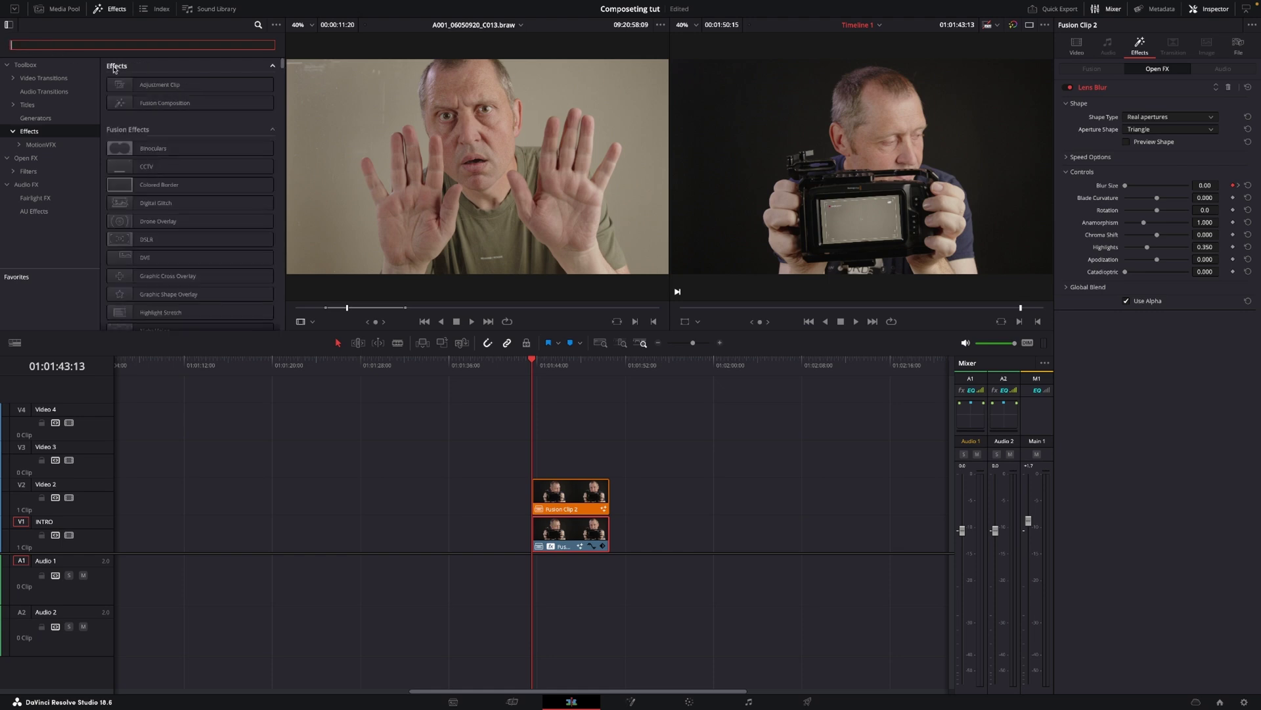
pyautogui.moveTo(157, 84); pyautogui.dragTo(609, 456)
# - Apply the Open FX Camera Shake effect to the adjustment clip
pyautogui.click(44, 42)
pyautogui.write('camera')
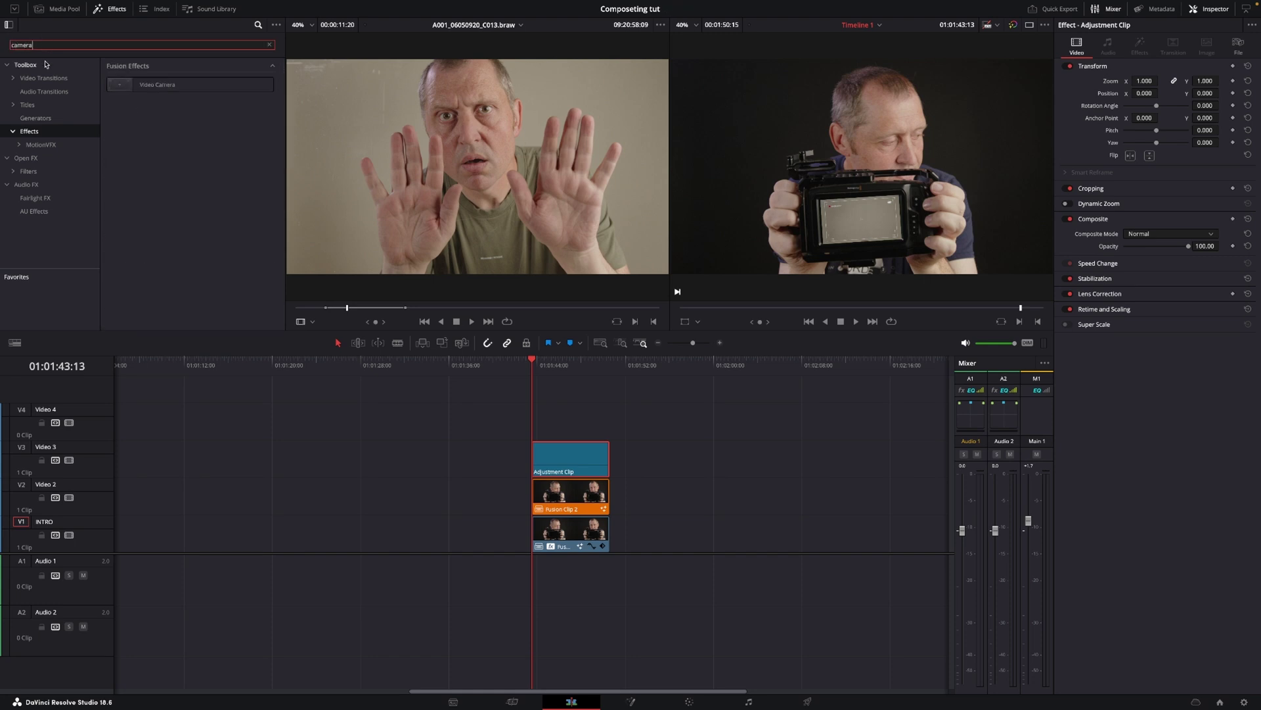
pyautogui.click(40, 158)
pyautogui.moveTo(158, 83); pyautogui.dragTo(578, 457)
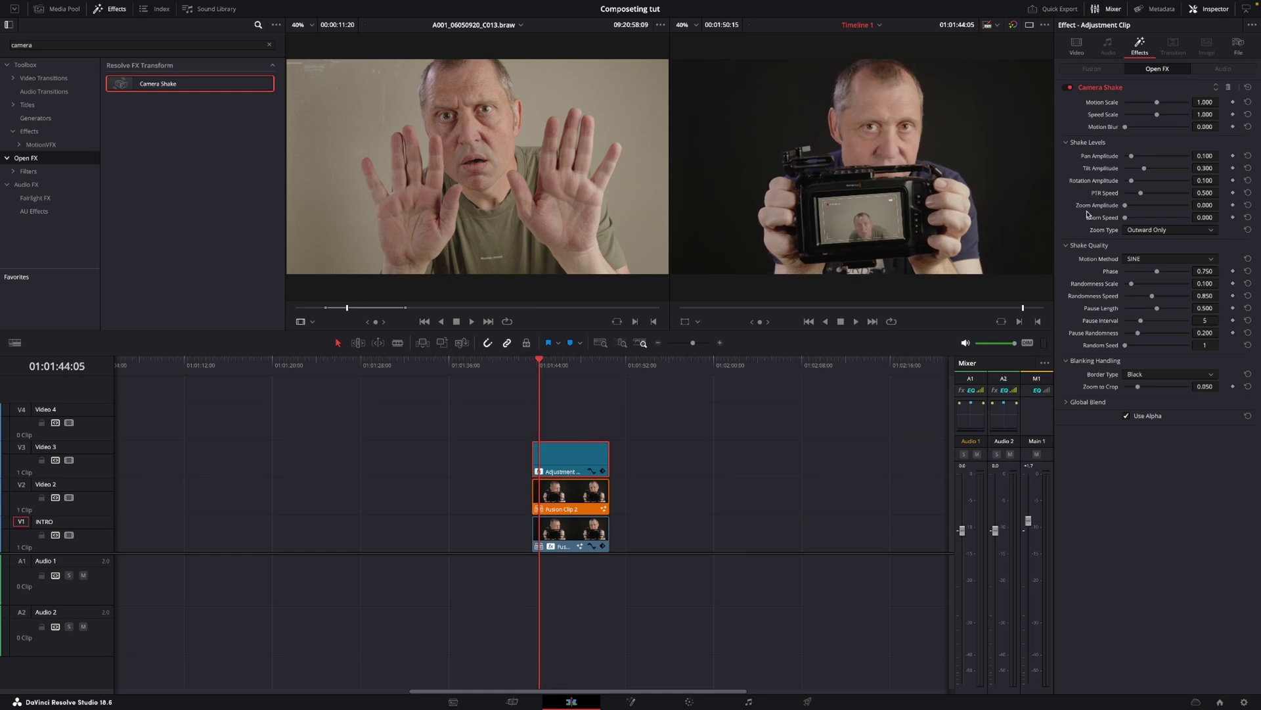
# - Lower Camera Shake Motion Scale to 0.140 and Speed Scale to 0.155, then play back
pyautogui.moveTo(1159, 103); pyautogui.dragTo(1130, 105)
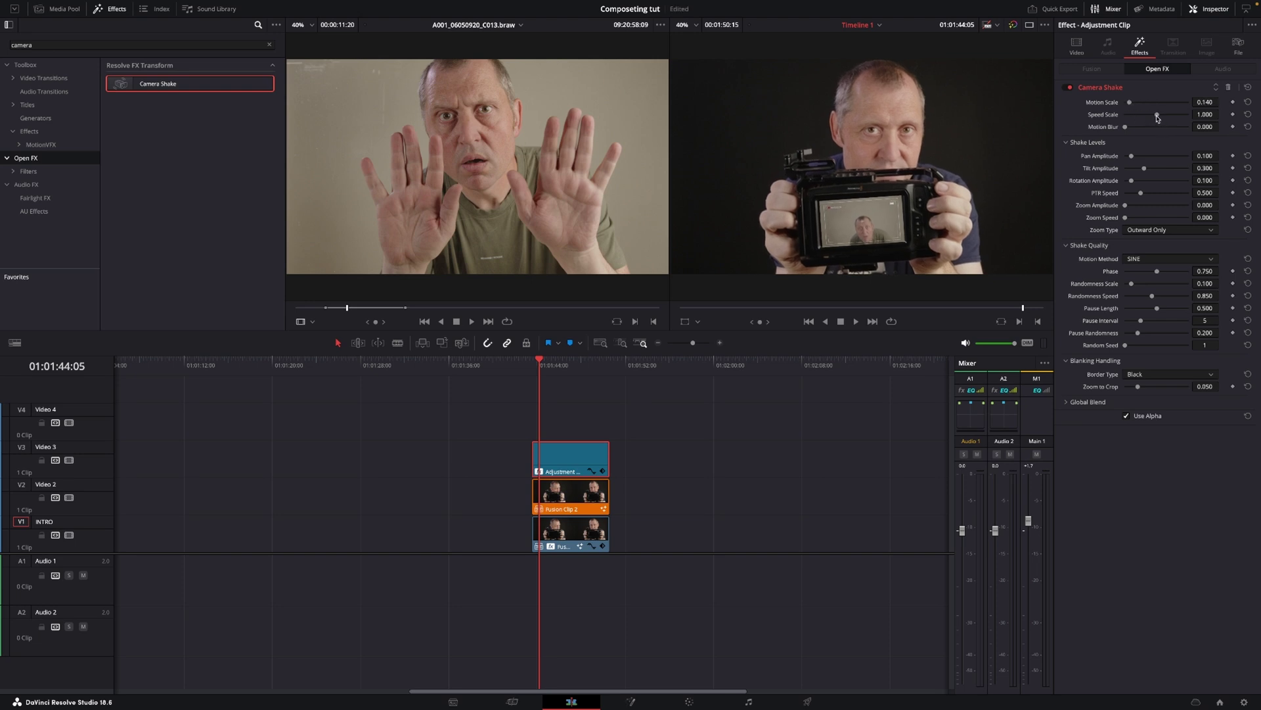
pyautogui.moveTo(1157, 115); pyautogui.dragTo(1131, 119)
pyautogui.press('space')
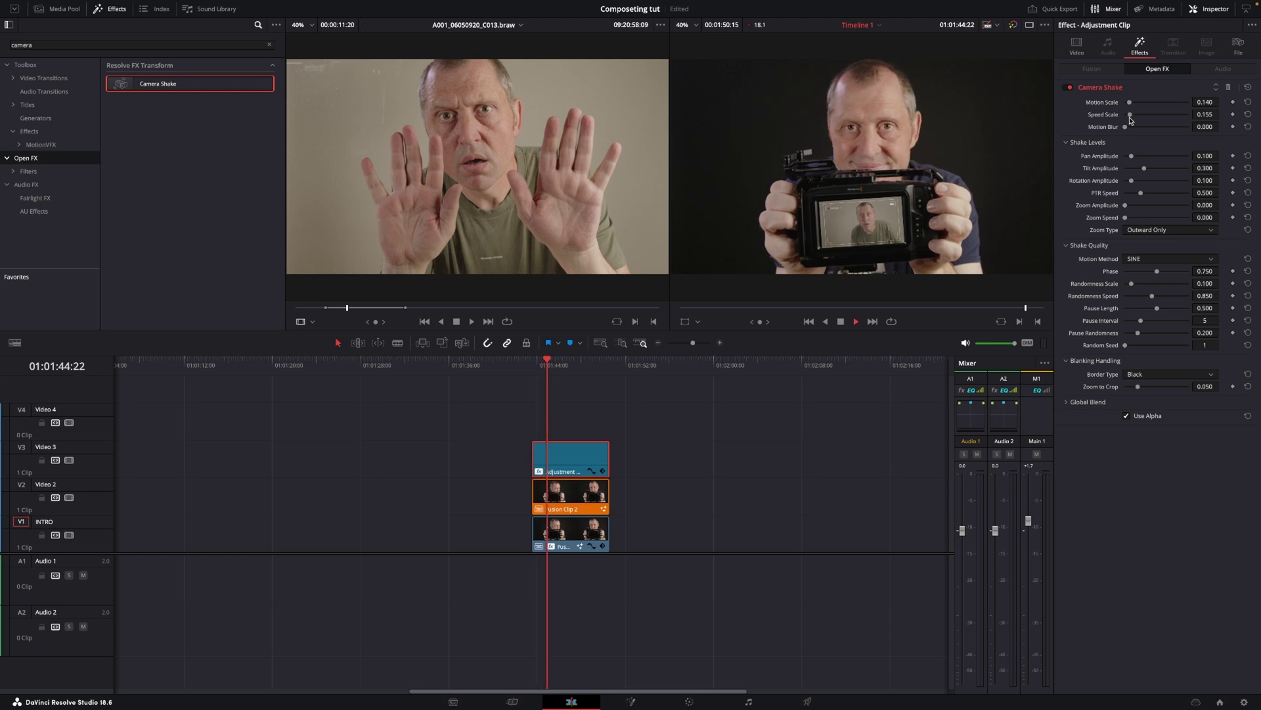